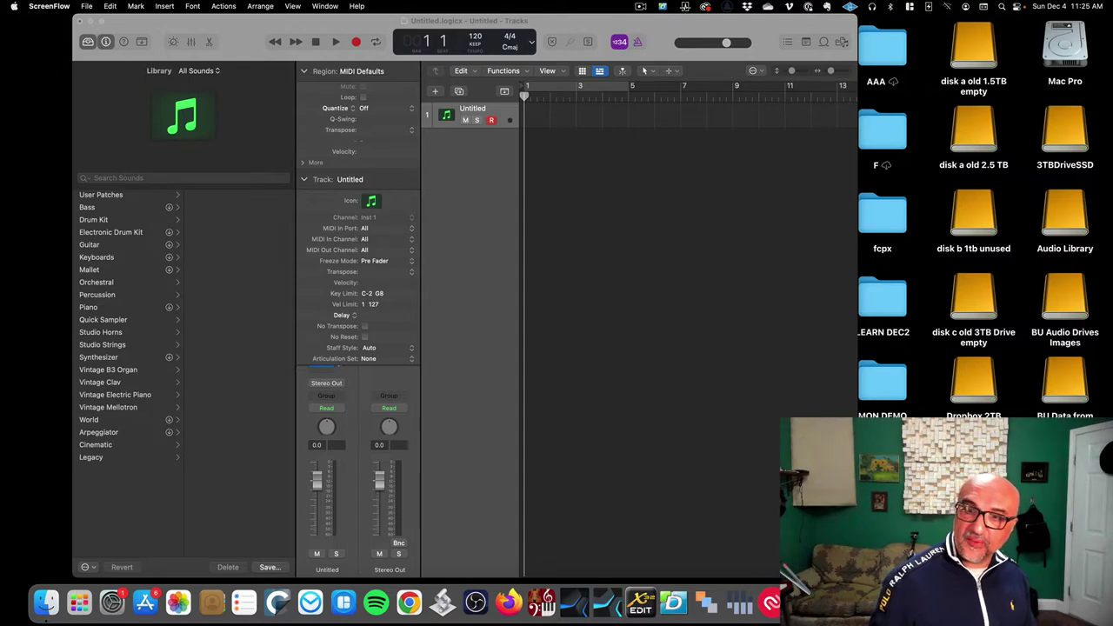
# Shrink the Tracks window to uncover the desktop drives and open the Audio Library drive
pyautogui.moveTo(857, 575); pyautogui.dragTo(743, 544)
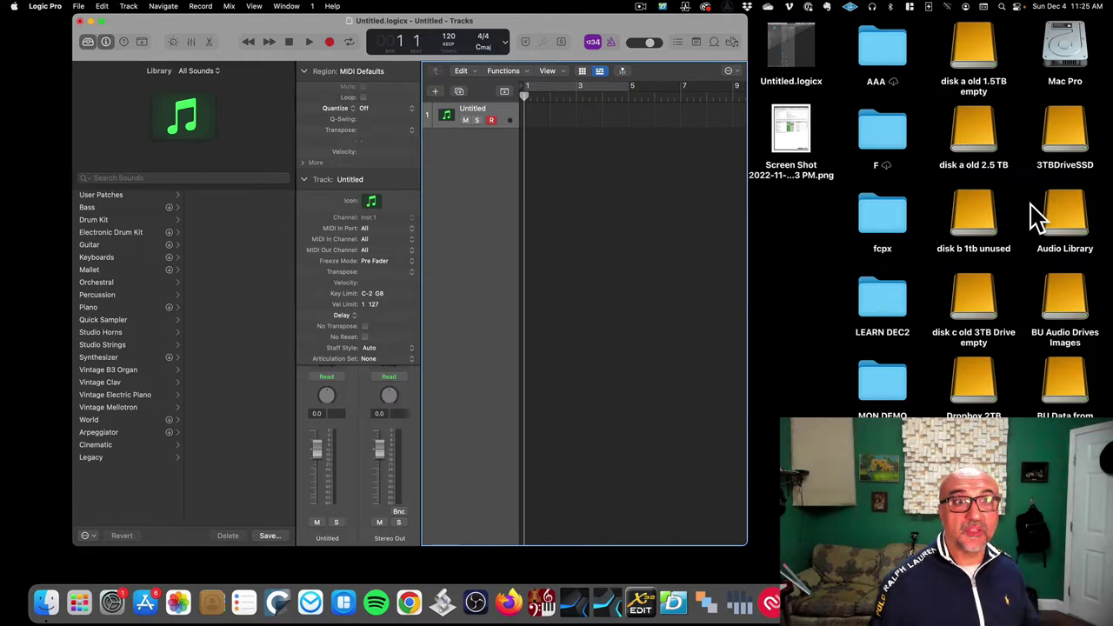
pyautogui.click(1074, 221)
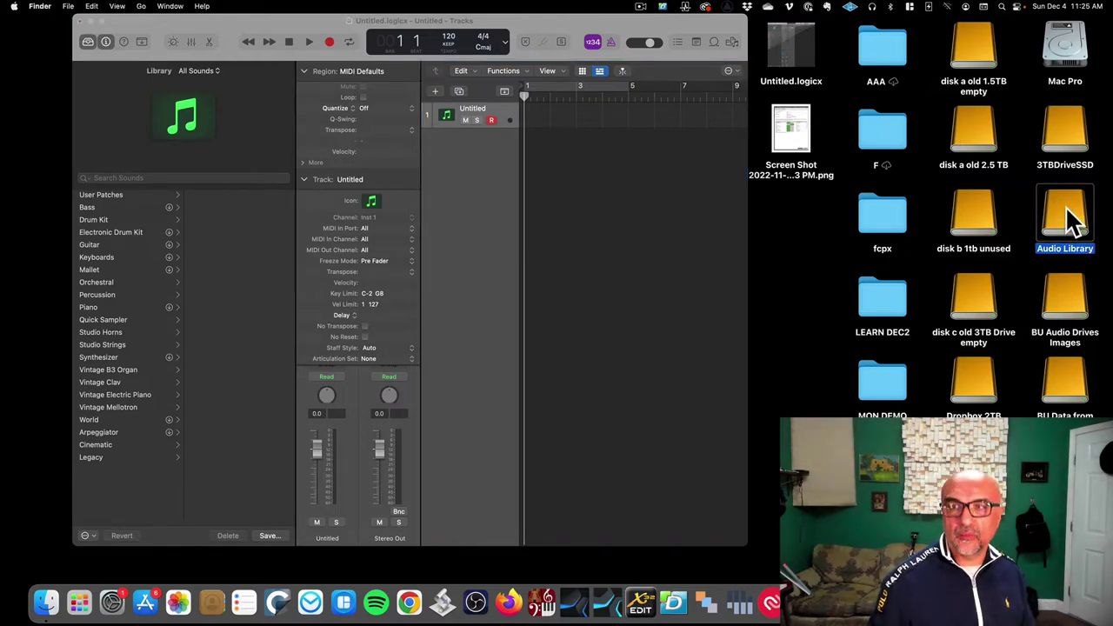
pyautogui.doubleClick(1066, 208)
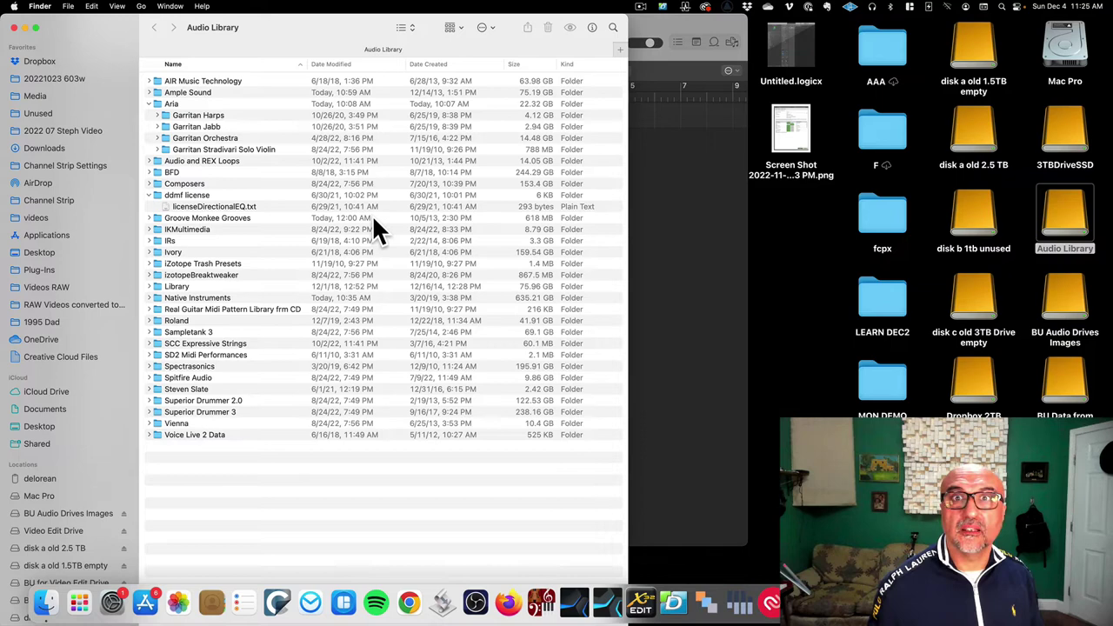
# Review the Garritan Harps, Jabb, Orchestra and Stradivari Solo Violin folders inside the Aria folder
pyautogui.click(192, 116)
pyautogui.click(199, 127)
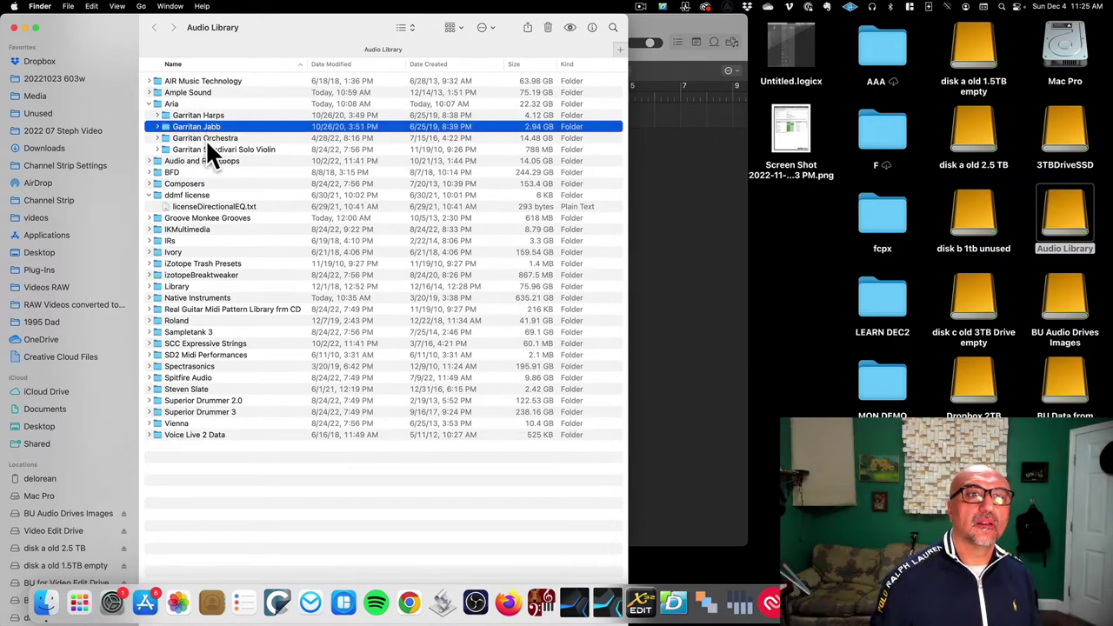
pyautogui.click(208, 137)
pyautogui.click(213, 148)
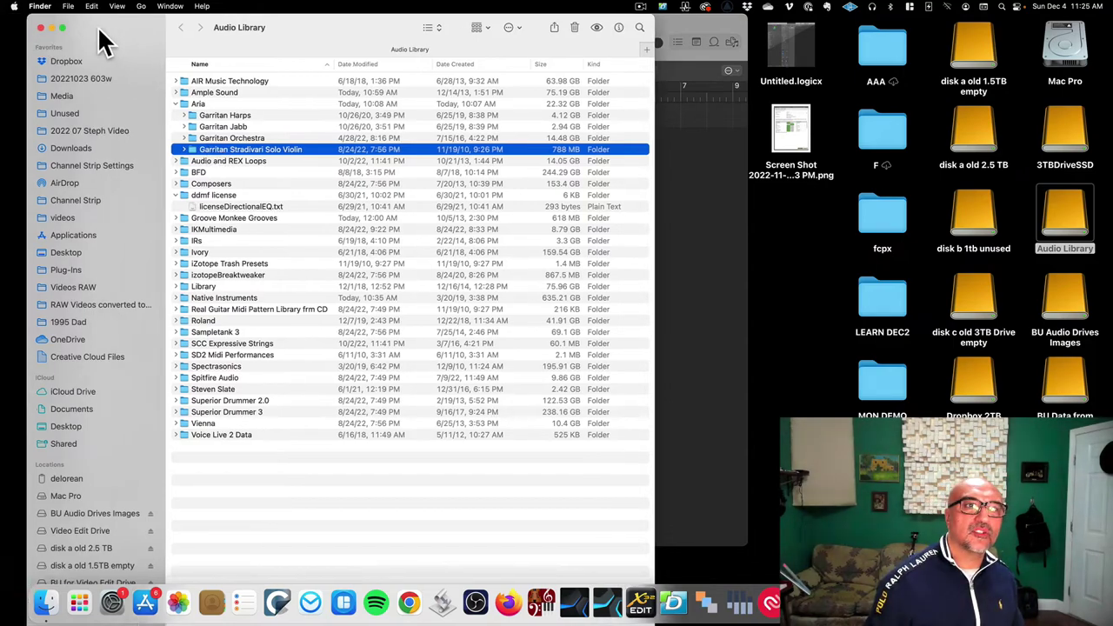
# Move the Audio Library window beside the Tracks window and select the Garritan Orchestra folder
pyautogui.moveTo(77, 36); pyautogui.dragTo(887, 202)
pyautogui.doubleClick(887, 203)
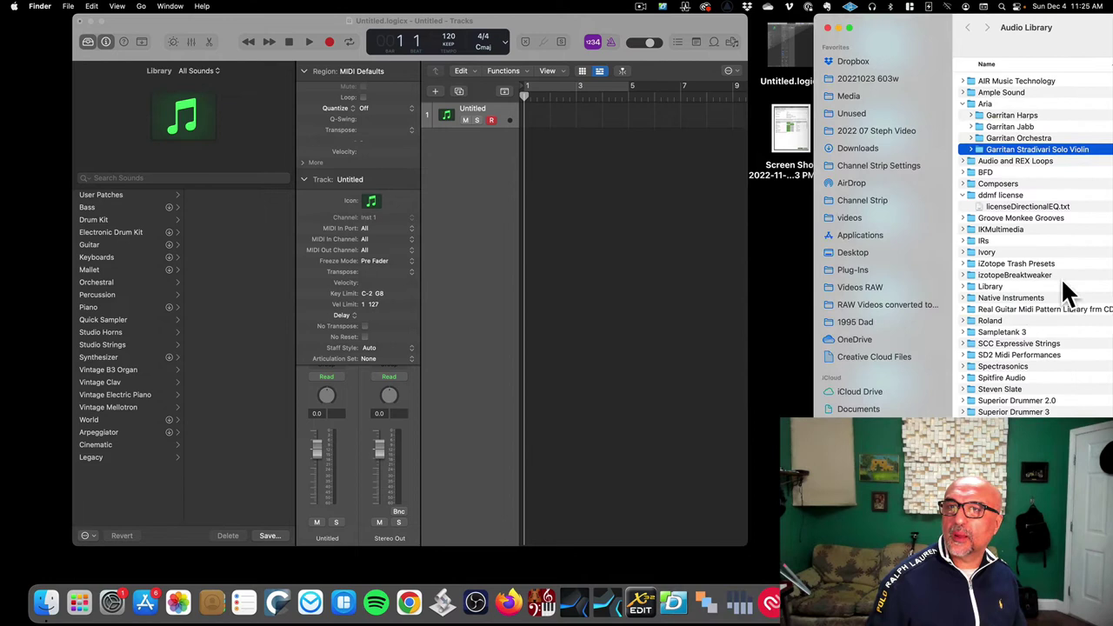
pyautogui.click(1015, 137)
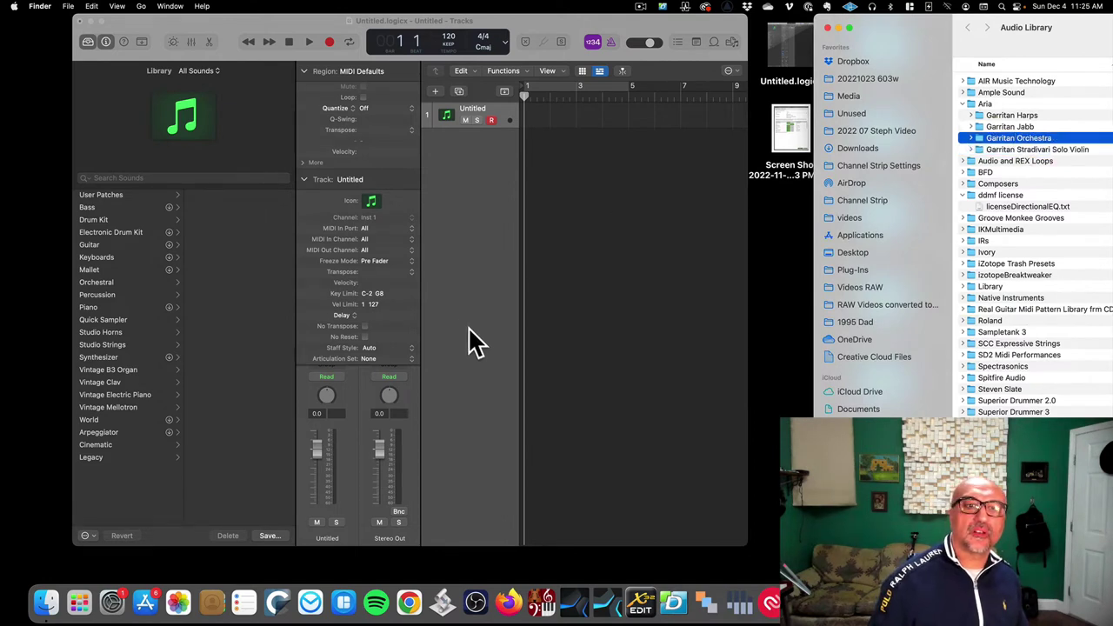
# Switch to Logic Pro and insert ARIA Player in stereo as the Untitled track's instrument
pyautogui.click(398, 304)
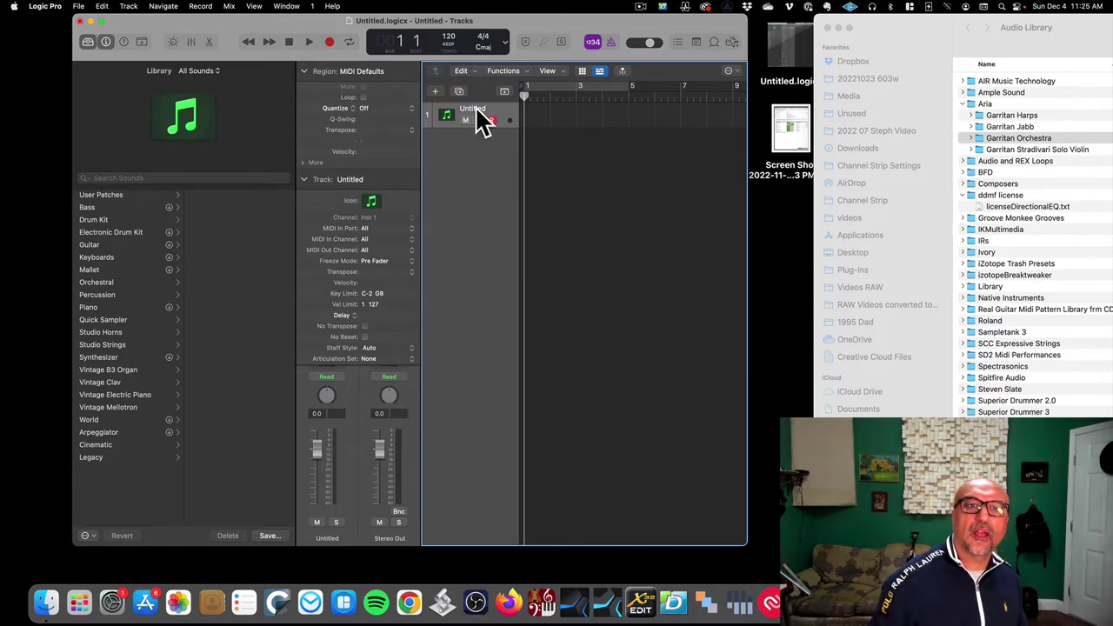
pyautogui.click(348, 179)
pyautogui.click(332, 293)
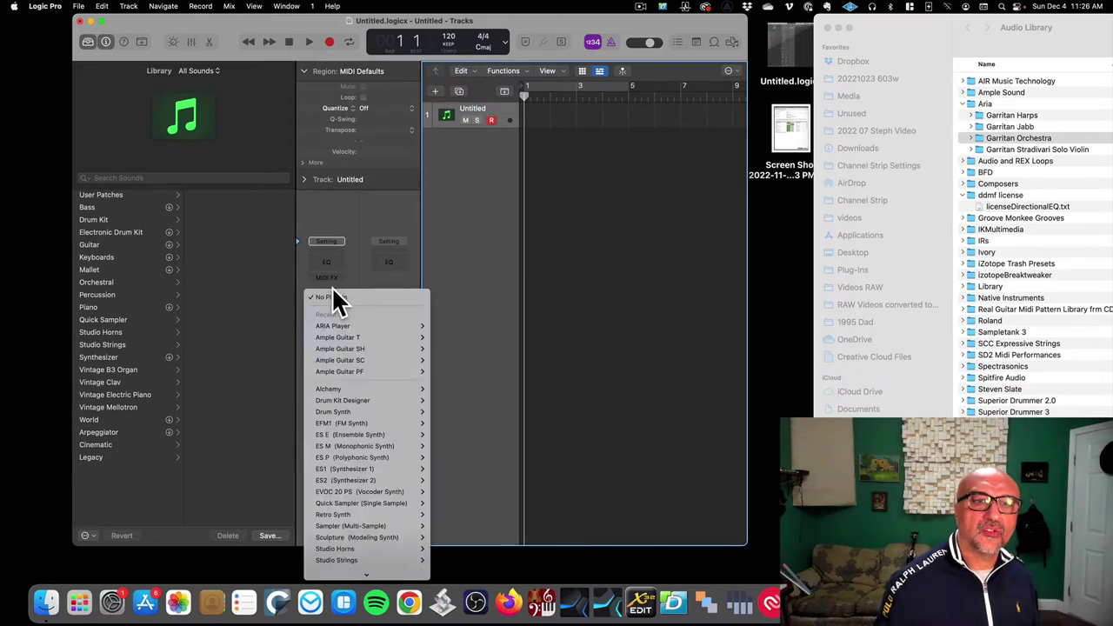
pyautogui.moveTo(391, 327)
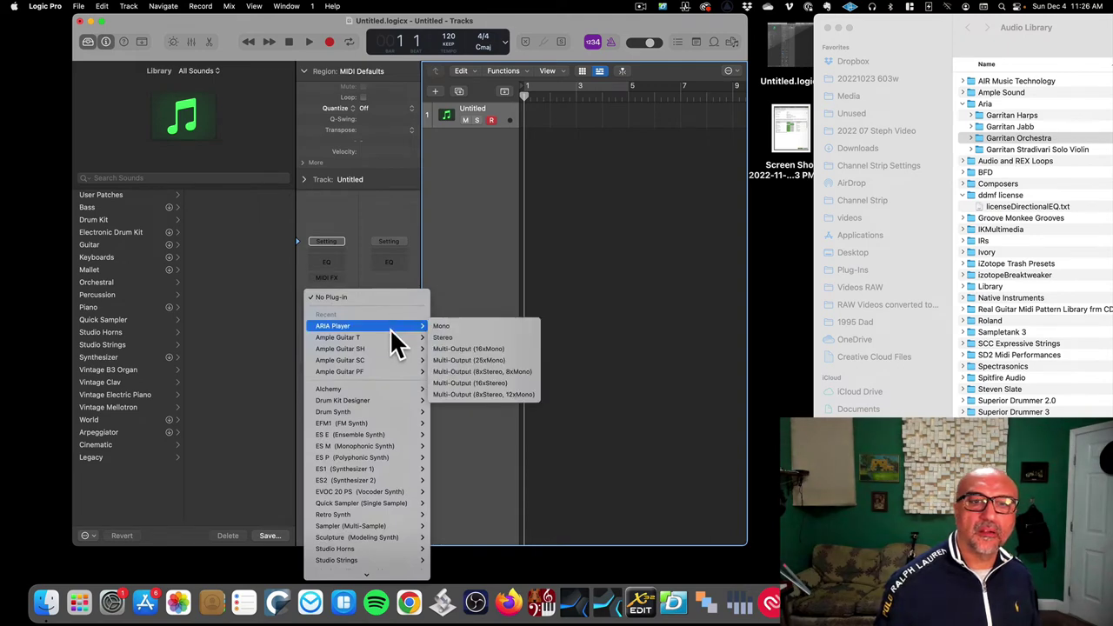
pyautogui.click(446, 338)
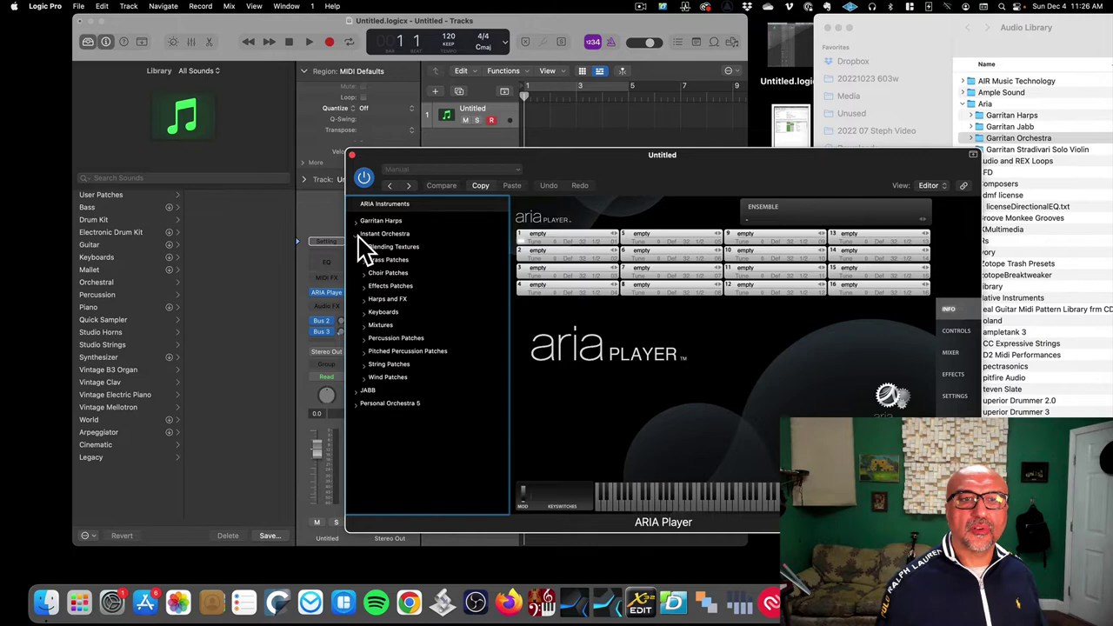
# Try loading Baroquestra - Harp Orchestra MW from Instant Orchestra's Blending Textures, and check the user files path in ARIA Player's settings
pyautogui.click(367, 248)
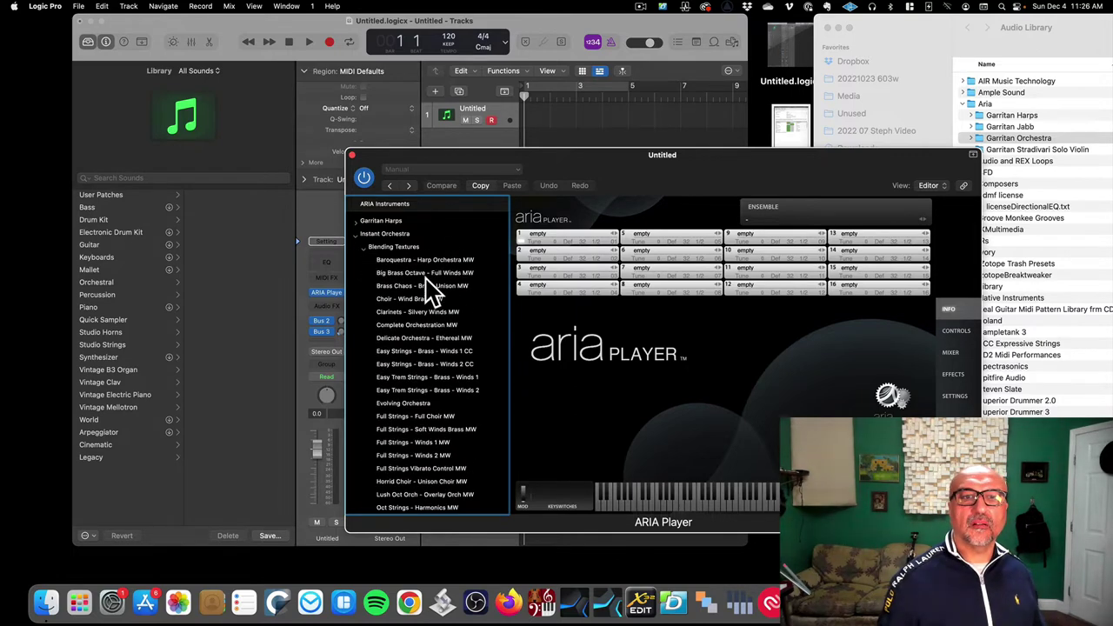
pyautogui.click(433, 261)
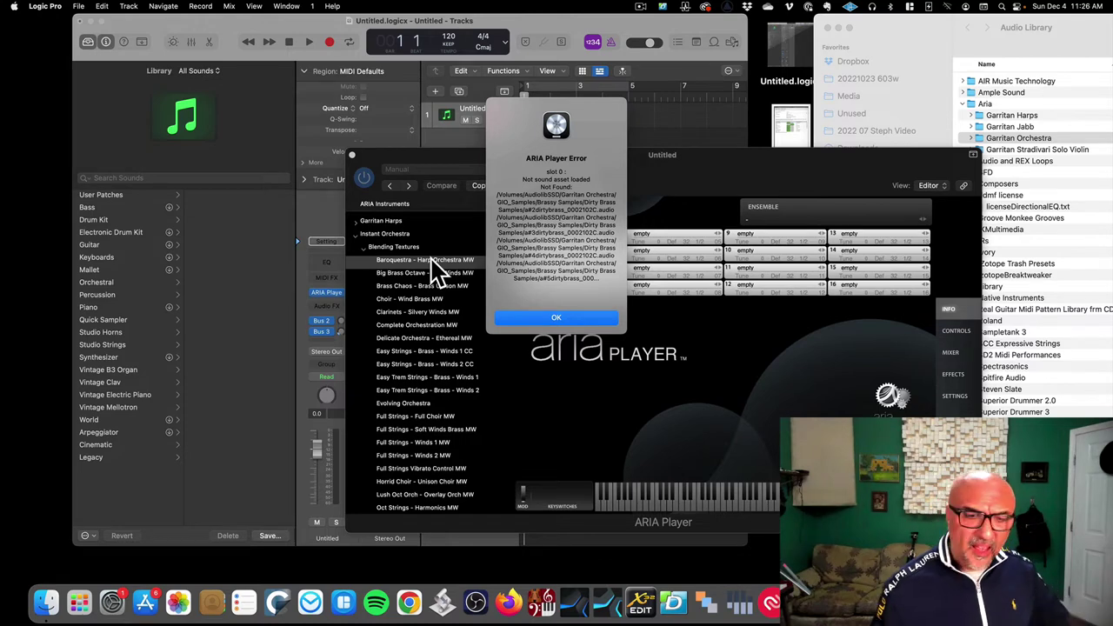
pyautogui.click(558, 318)
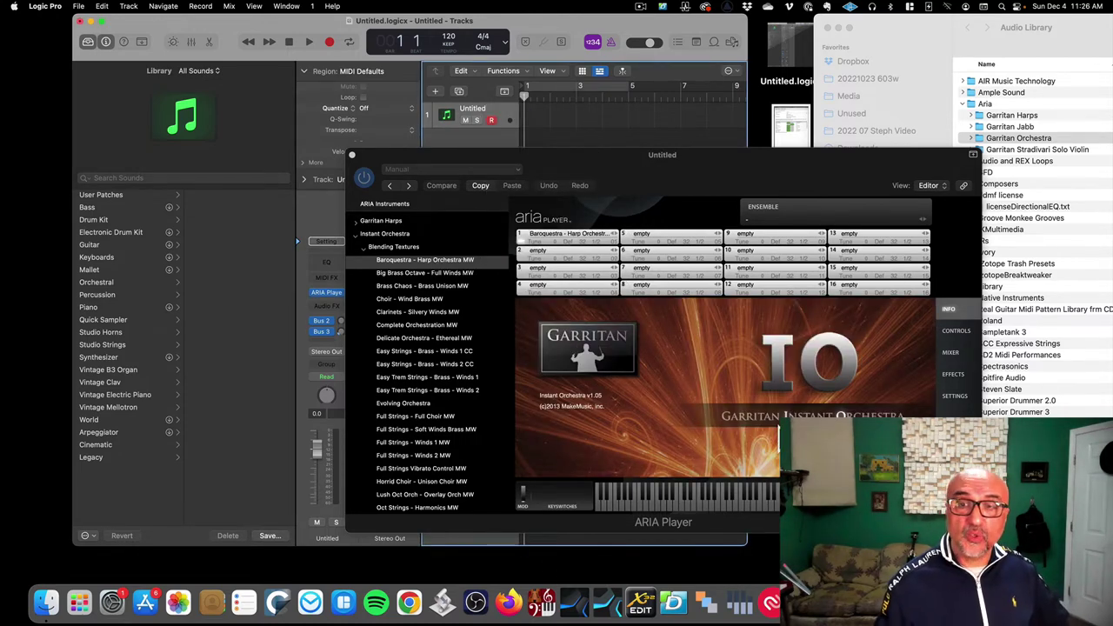
pyautogui.click(954, 399)
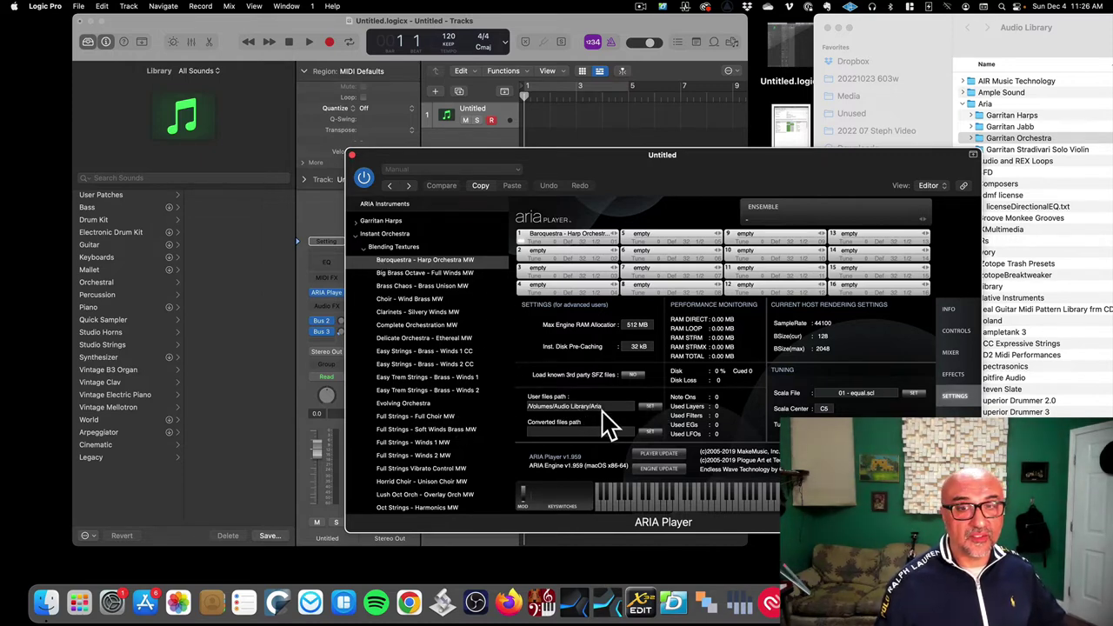
pyautogui.click(353, 157)
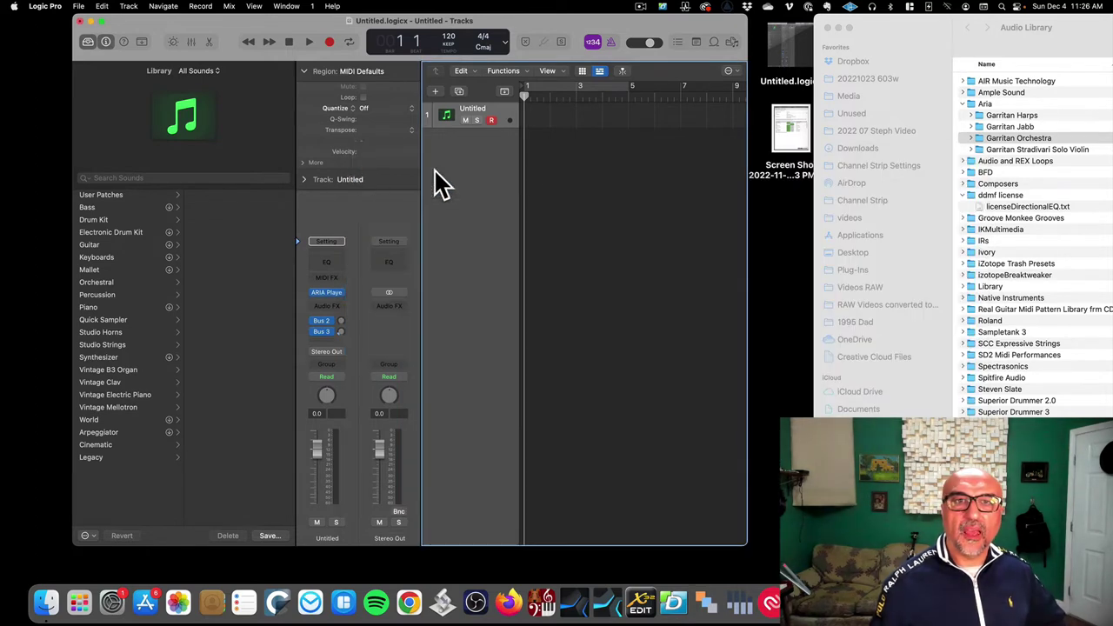
# Try loading n-Organ 2 from JABB's Notation keyboards and vibes, and examine the volume path given in the error message
pyautogui.click(334, 294)
pyautogui.click(358, 248)
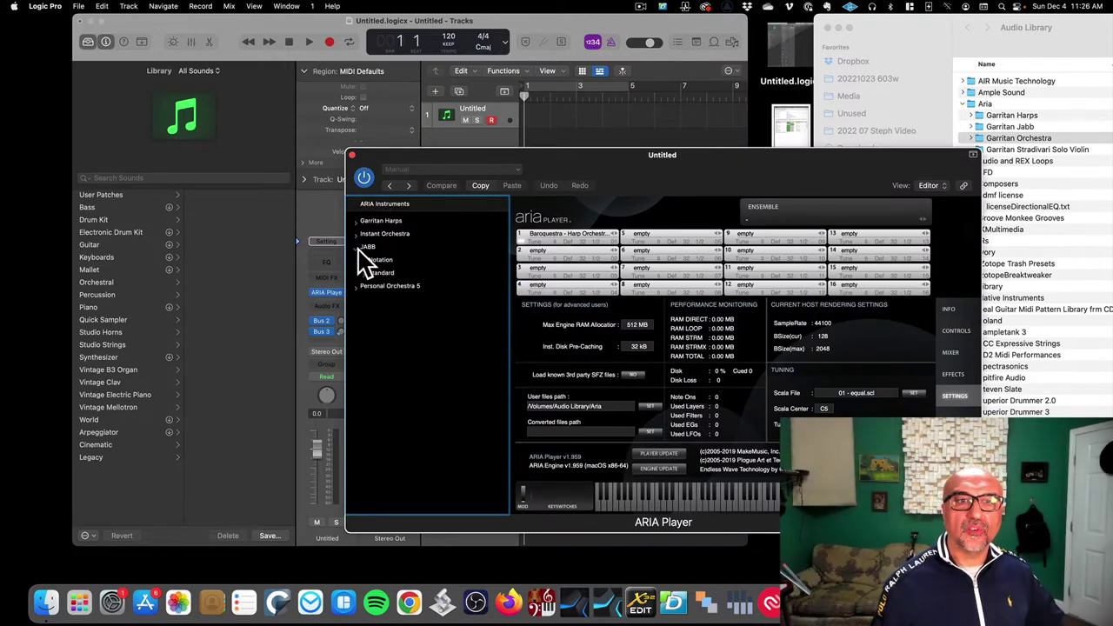
pyautogui.doubleClick(383, 261)
pyautogui.click(414, 341)
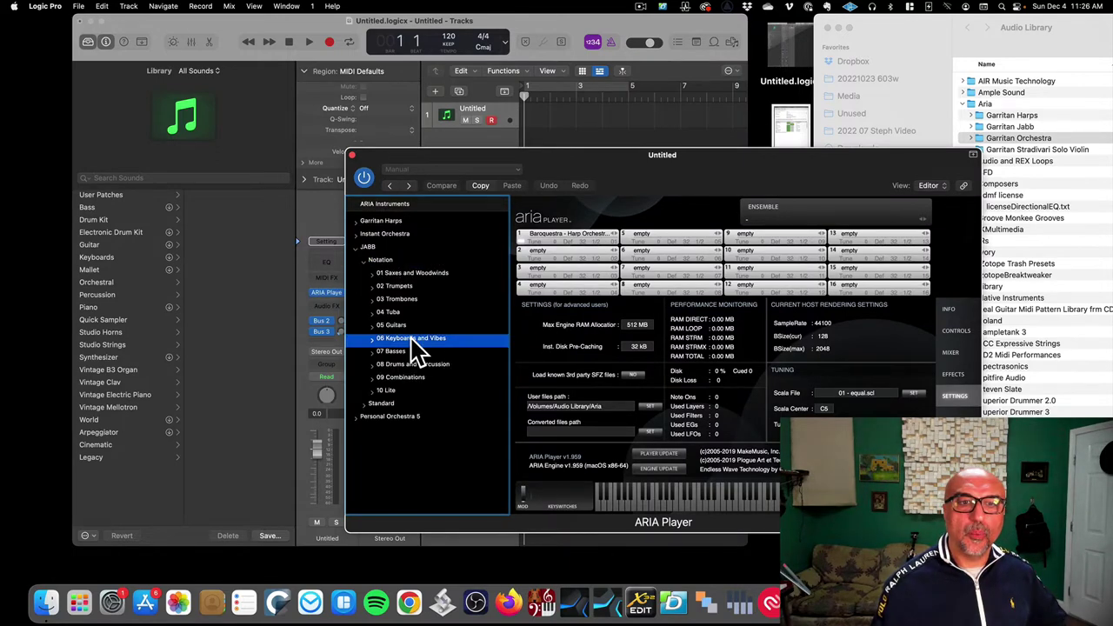
pyautogui.doubleClick(416, 346)
pyautogui.doubleClick(402, 374)
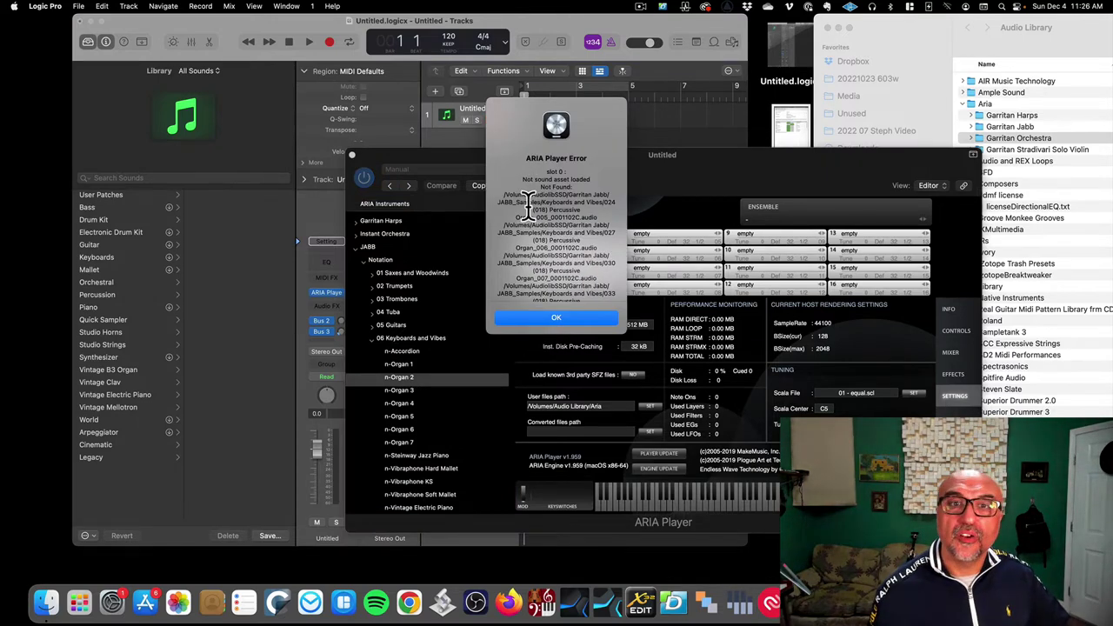
pyautogui.moveTo(505, 193); pyautogui.dragTo(566, 196)
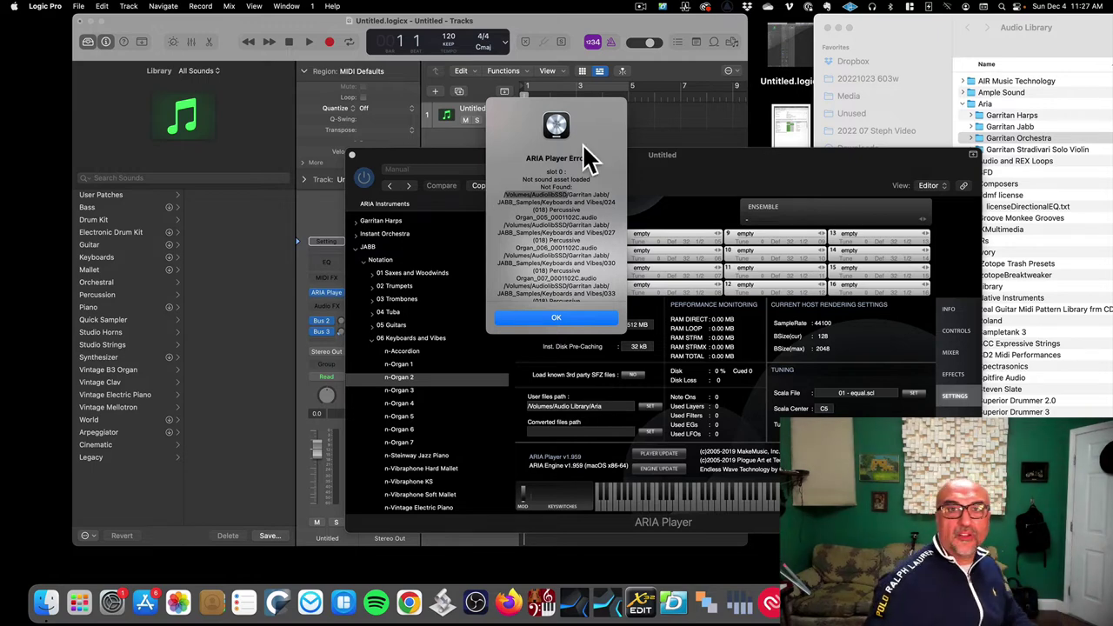
pyautogui.click(557, 318)
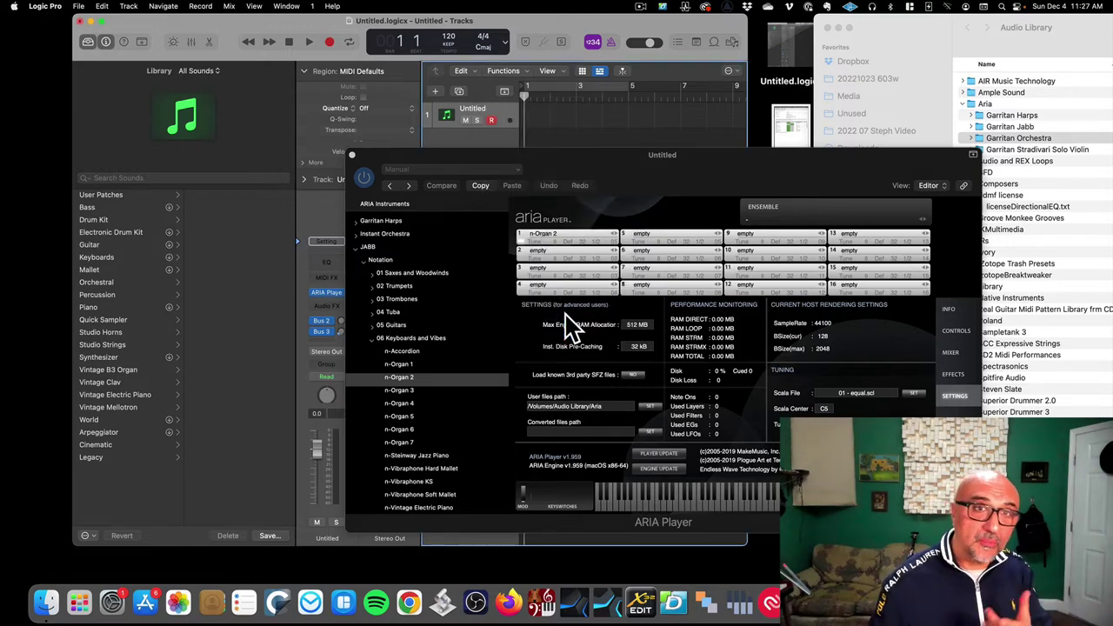
# Remove ARIA Player from the Untitled track's instrument slot and close the project, returning to Finder
pyautogui.click(353, 155)
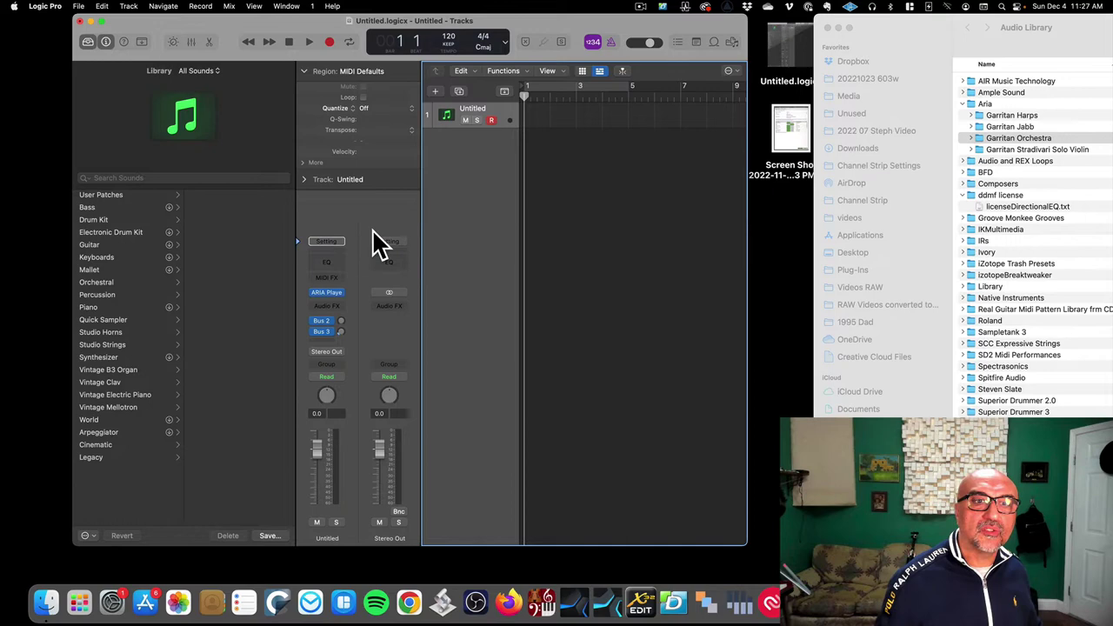
pyautogui.click(340, 293)
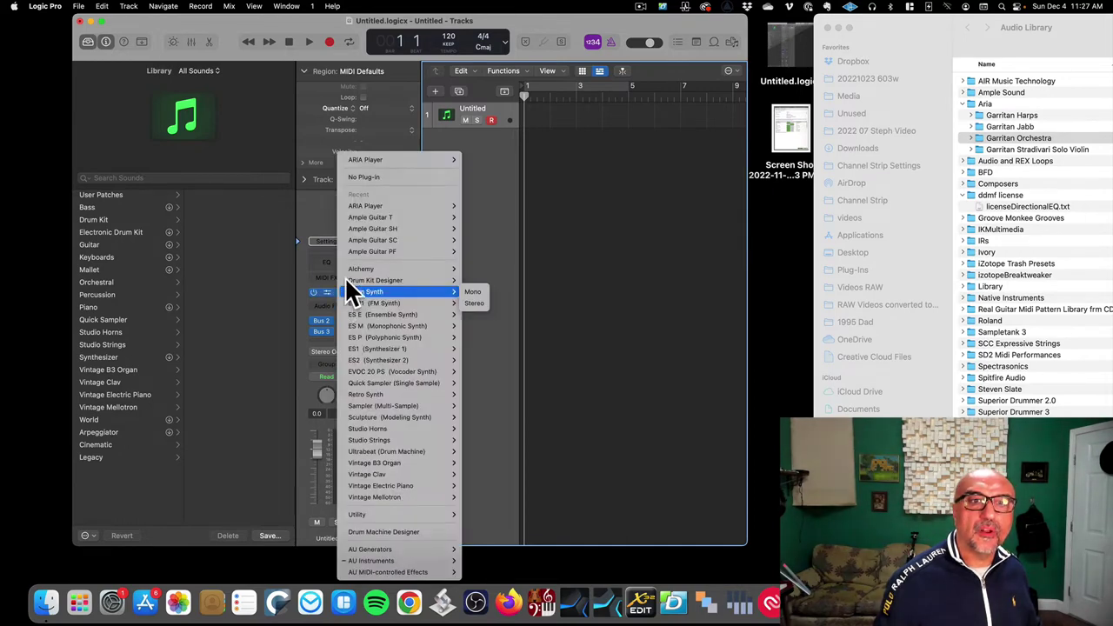
pyautogui.click(383, 179)
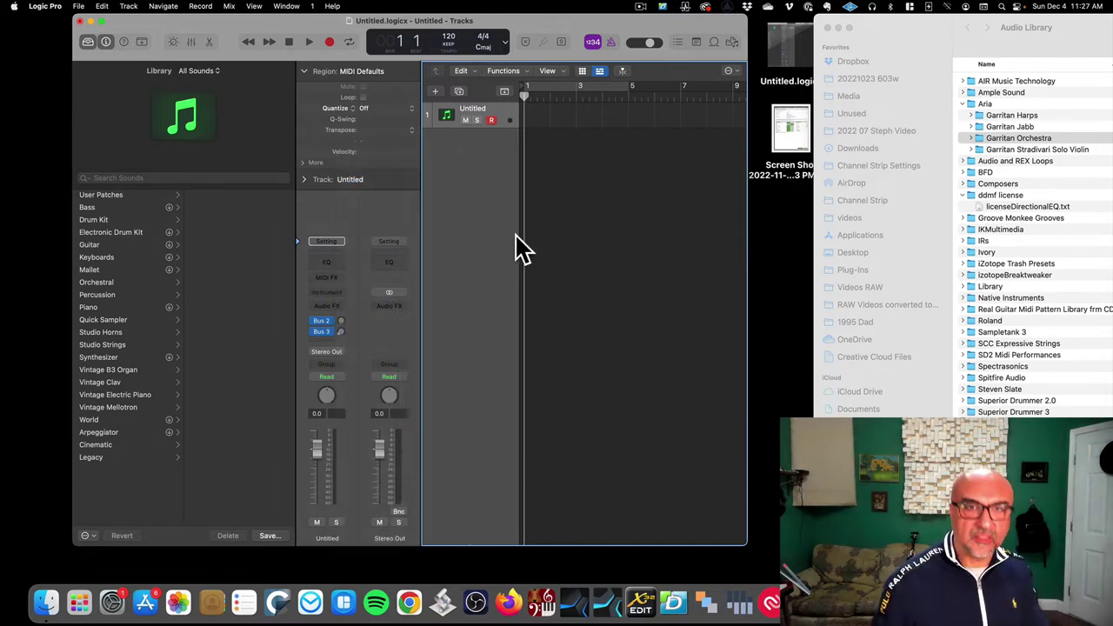
pyautogui.press('super+w')
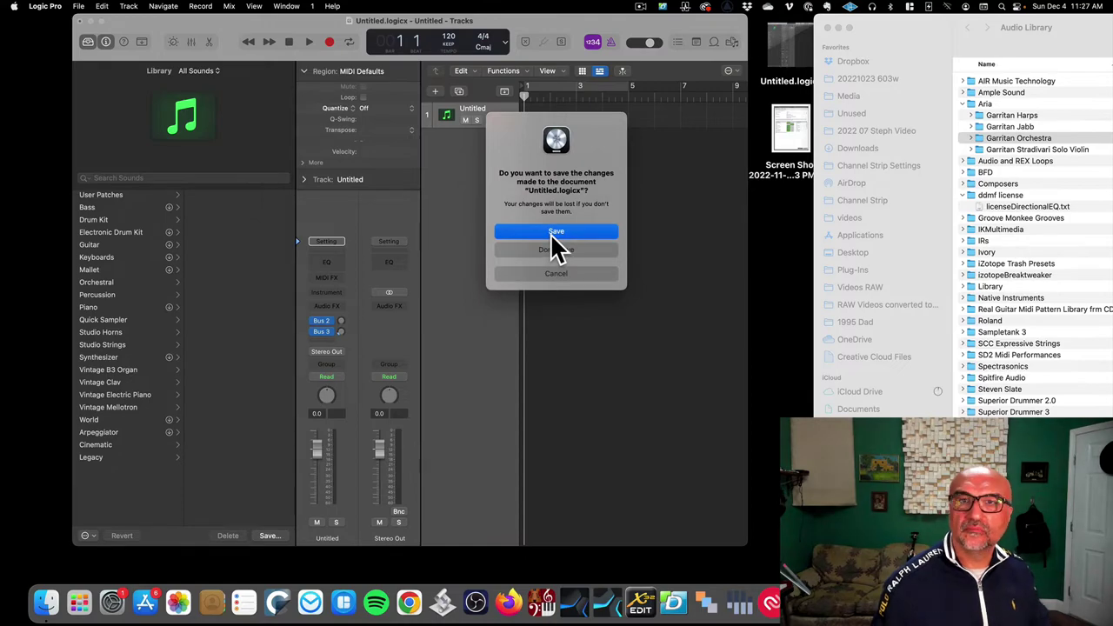
pyautogui.click(553, 244)
pyautogui.click(939, 49)
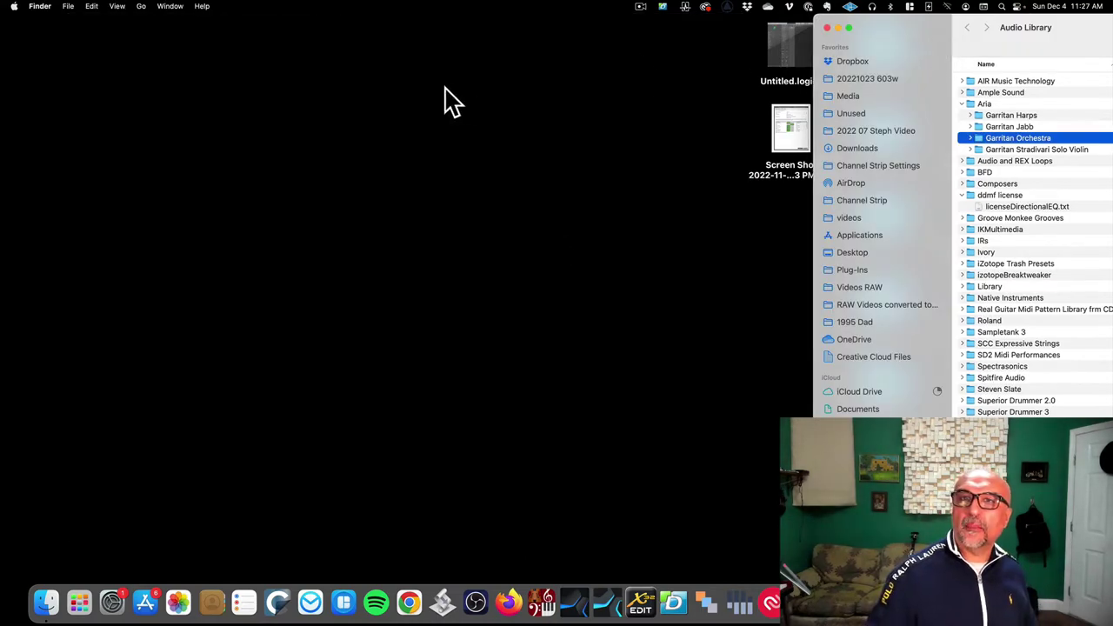
# Move the Finder window back, open the Preferences folder in the Mac Pro drive's Library, and locate the com.Garritan preference files
pyautogui.moveTo(936, 40); pyautogui.dragTo(266, 43)
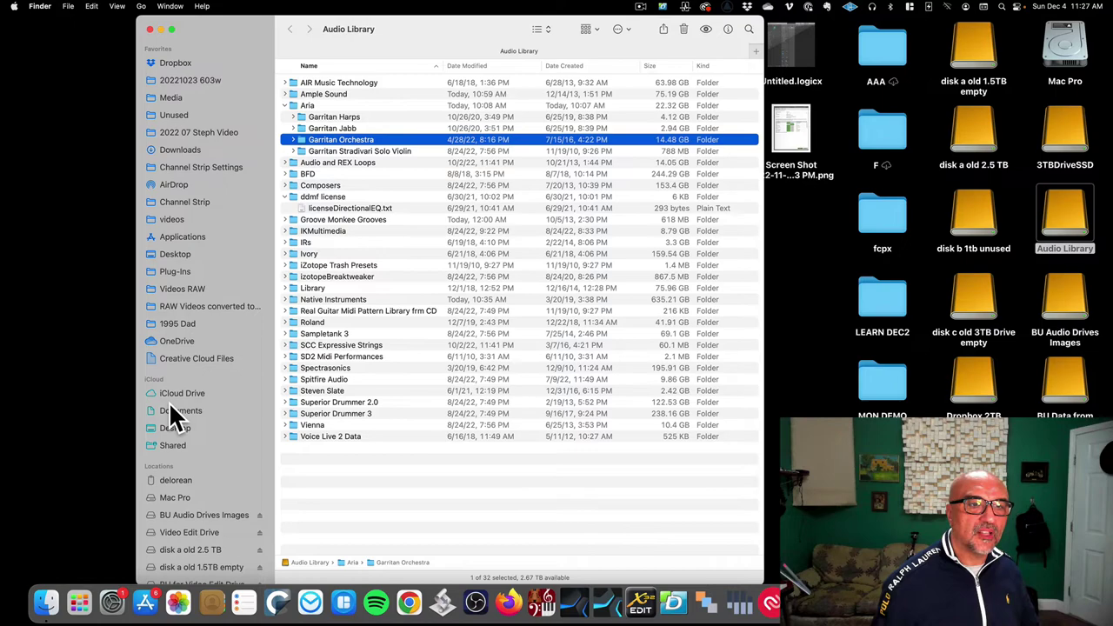
pyautogui.click(175, 498)
pyautogui.click(313, 82)
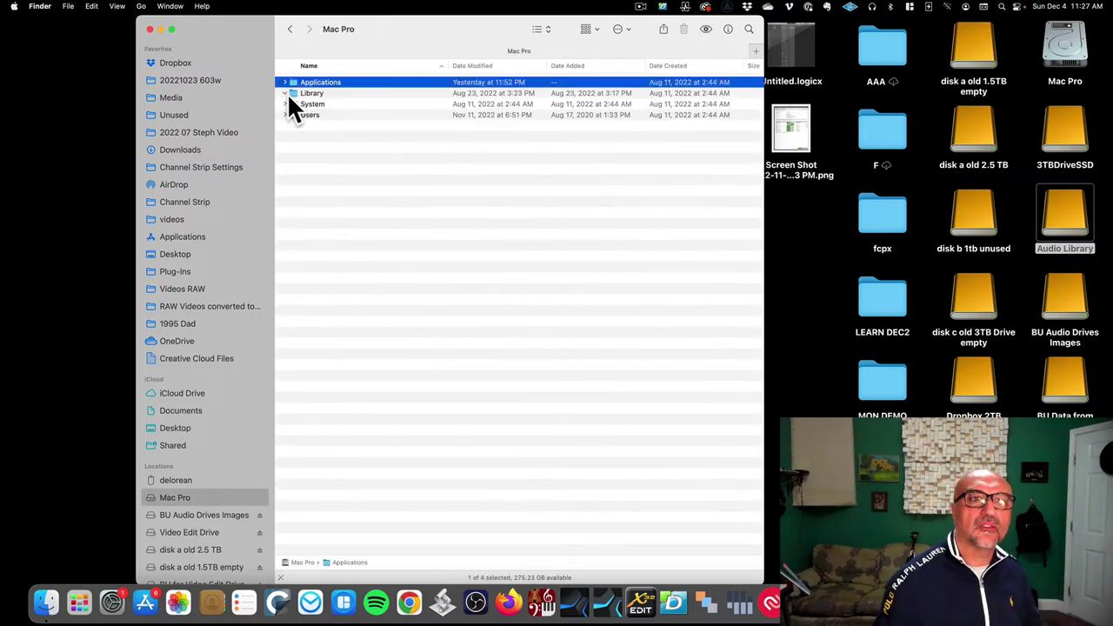
pyautogui.click(285, 93)
pyautogui.scroll(-6, 352, 394)
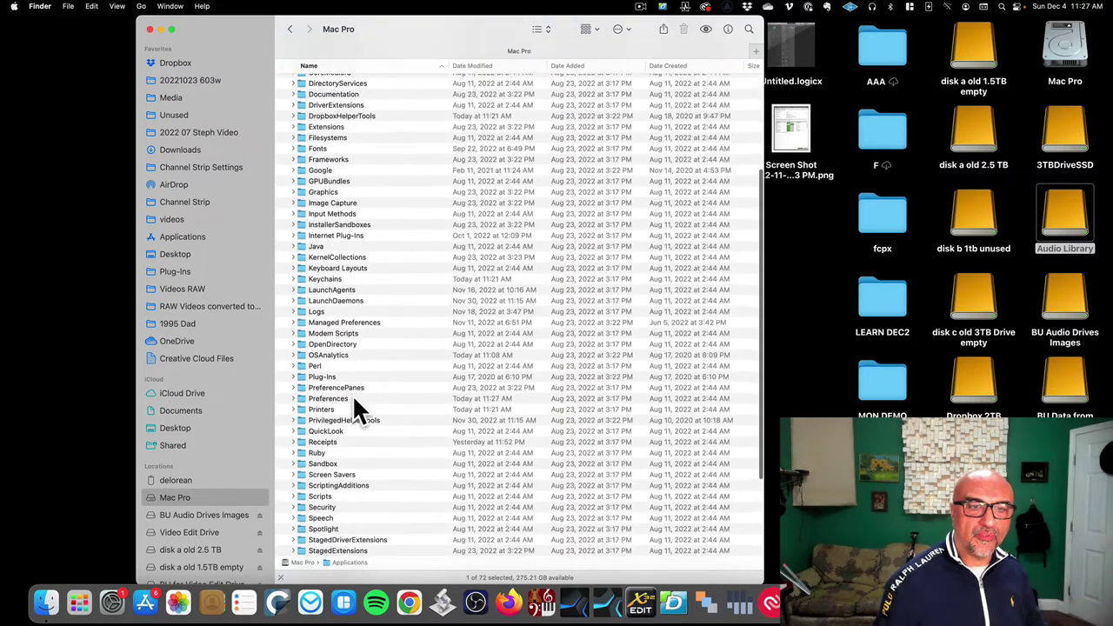
pyautogui.click(294, 384)
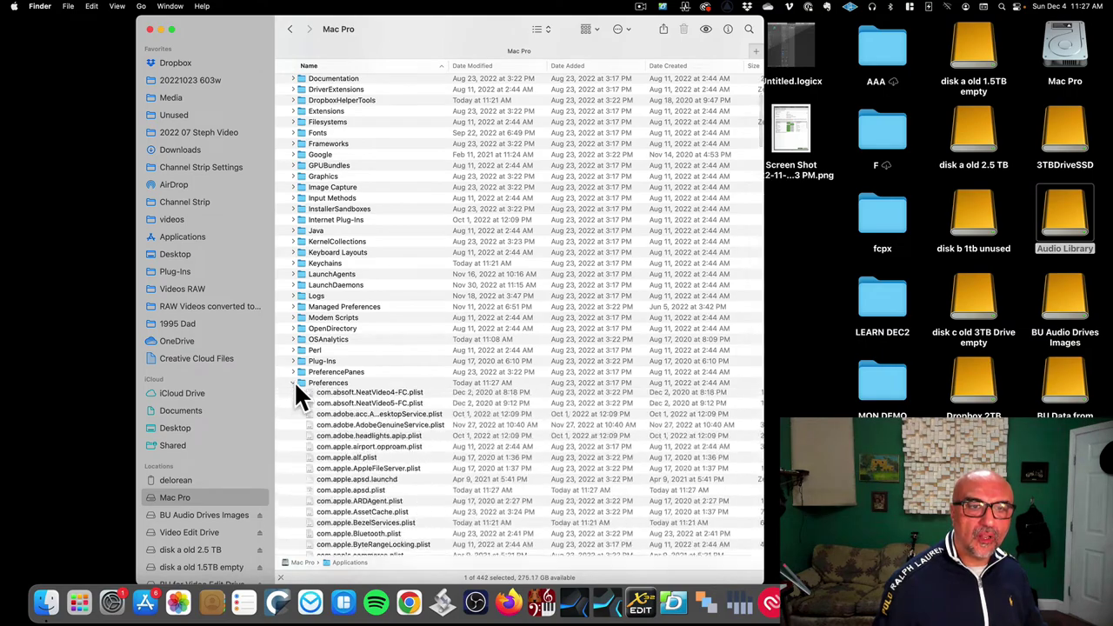
pyautogui.scroll(-10, 387, 444)
pyautogui.scroll(-15, 376, 438)
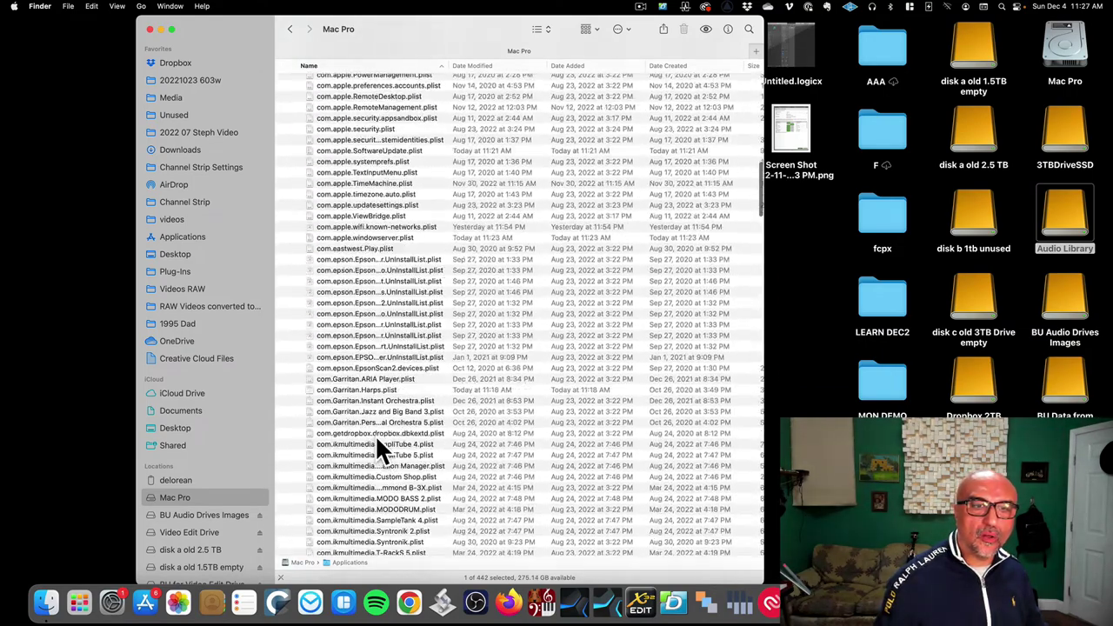
pyautogui.scroll(15, 375, 433)
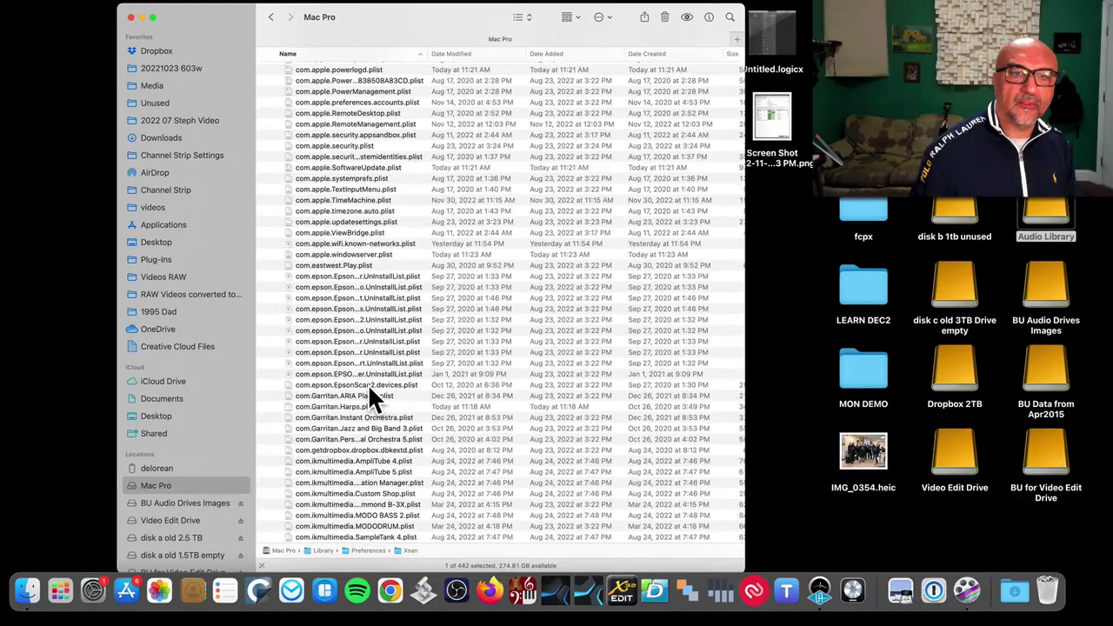
# Select the com.Garritan preference files from ARIA Player through Personal Orchestra 5 and widen the Finder window to show their full names
pyautogui.click(369, 389)
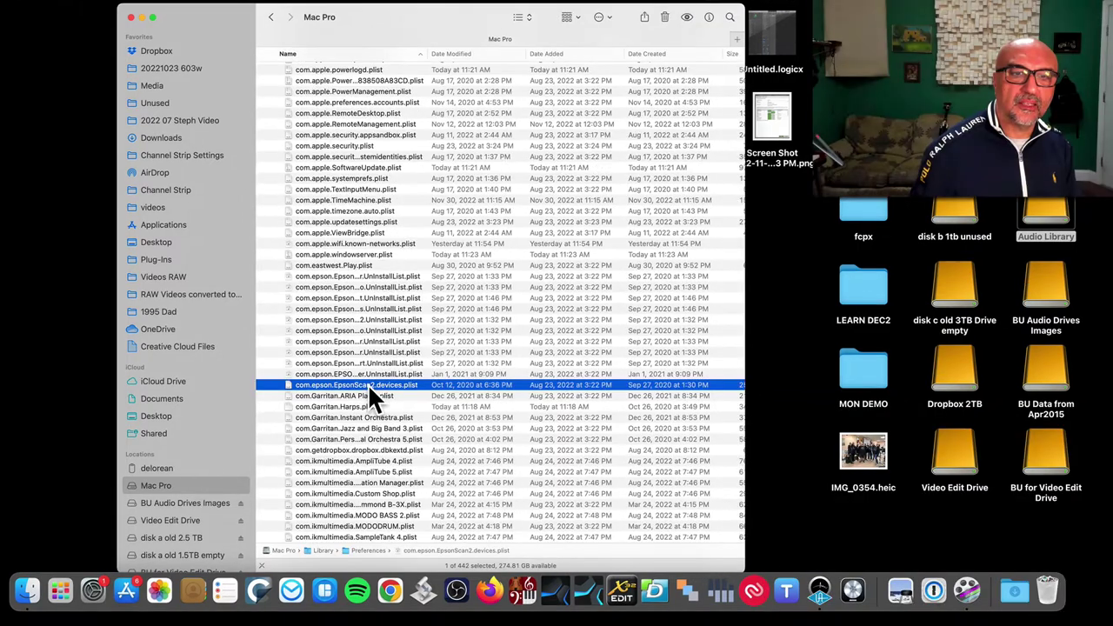
pyautogui.click(369, 392)
pyautogui.keyDown('shift'); pyautogui.click(367, 439); pyautogui.keyUp('shift')
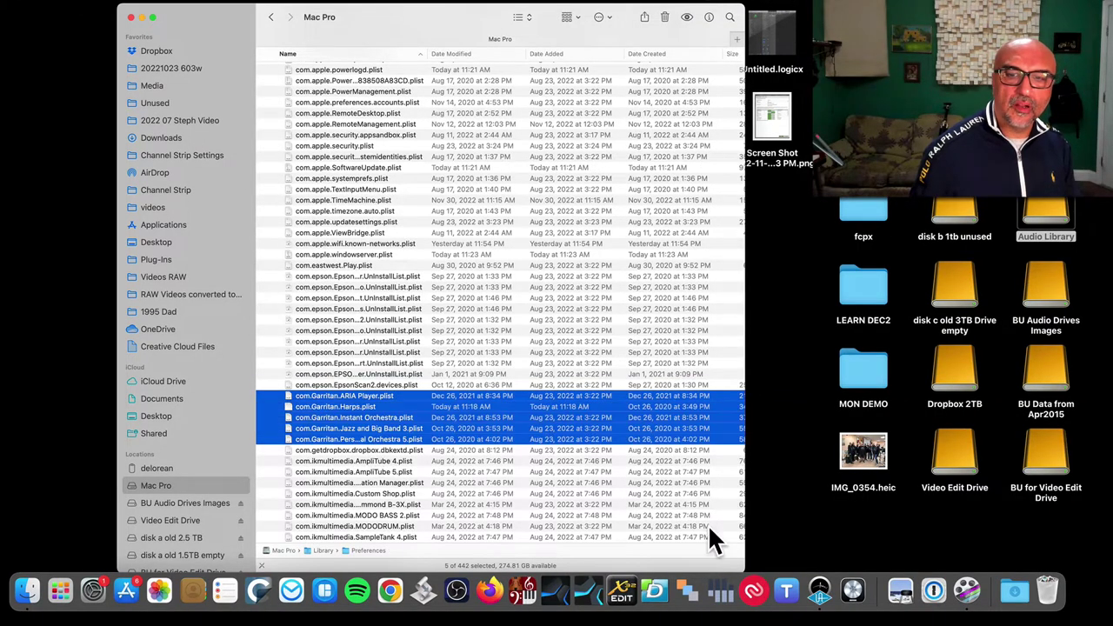
pyautogui.moveTo(739, 566); pyautogui.dragTo(1090, 572)
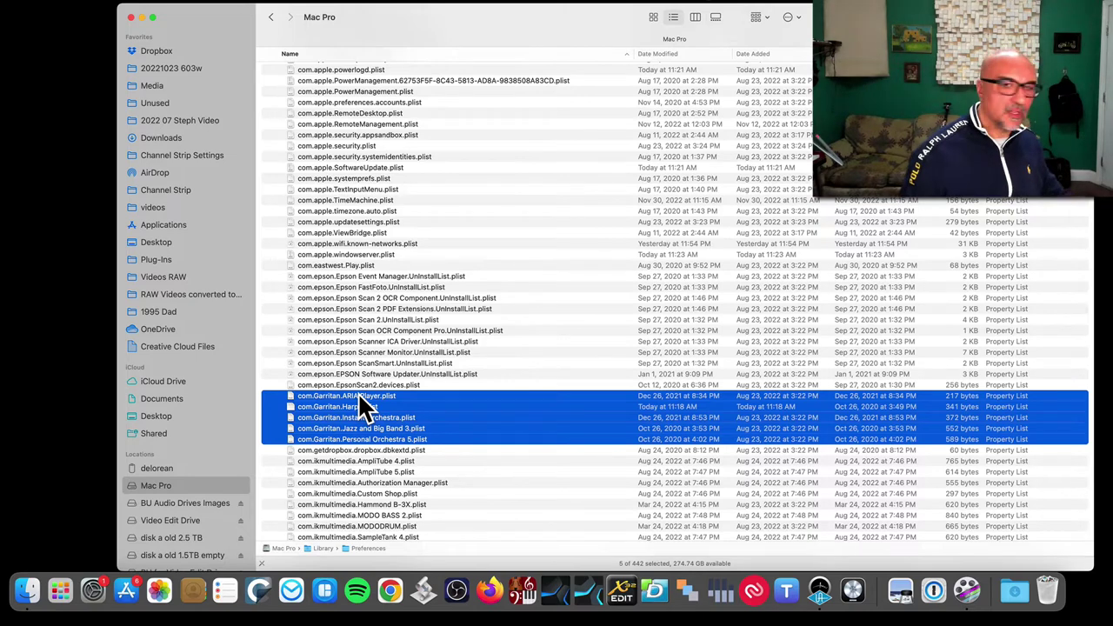
# Open the com.Garritan preference files for Instant Orchestra, Jazz and Big Band 3, and Personal Orchestra 5 in PLIST Editor
pyautogui.click(433, 352)
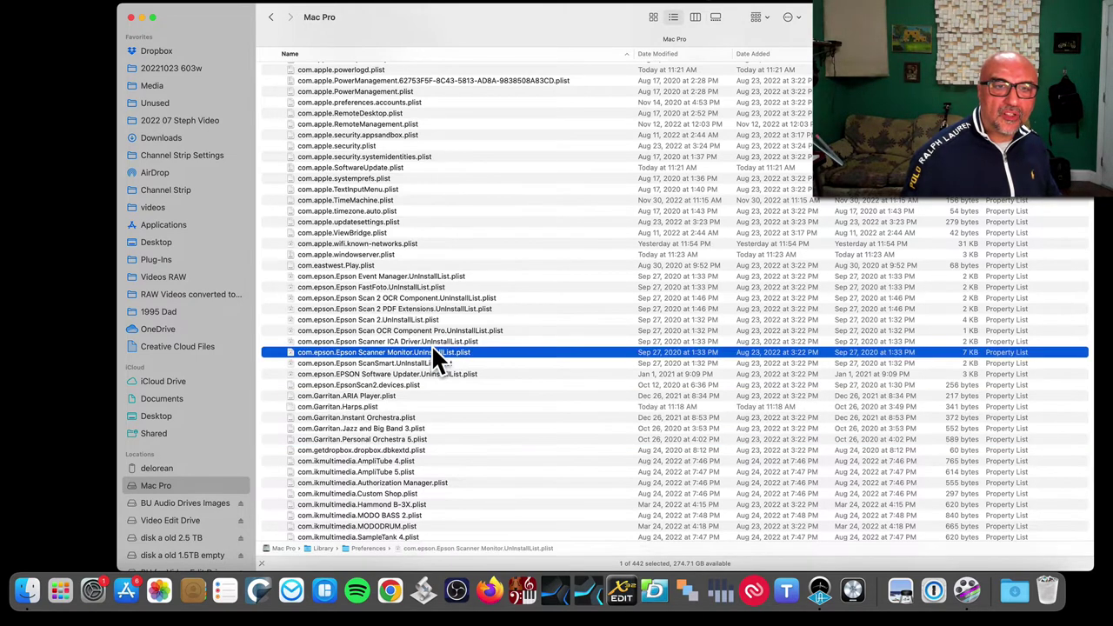
pyautogui.click(366, 416)
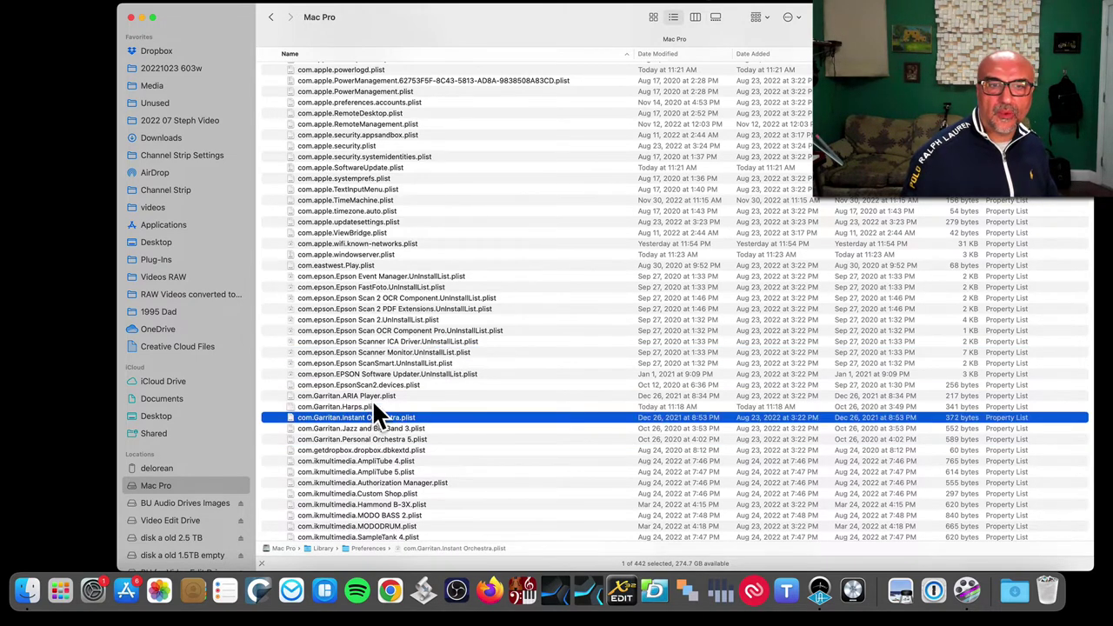
pyautogui.click(372, 403)
pyautogui.click(377, 418)
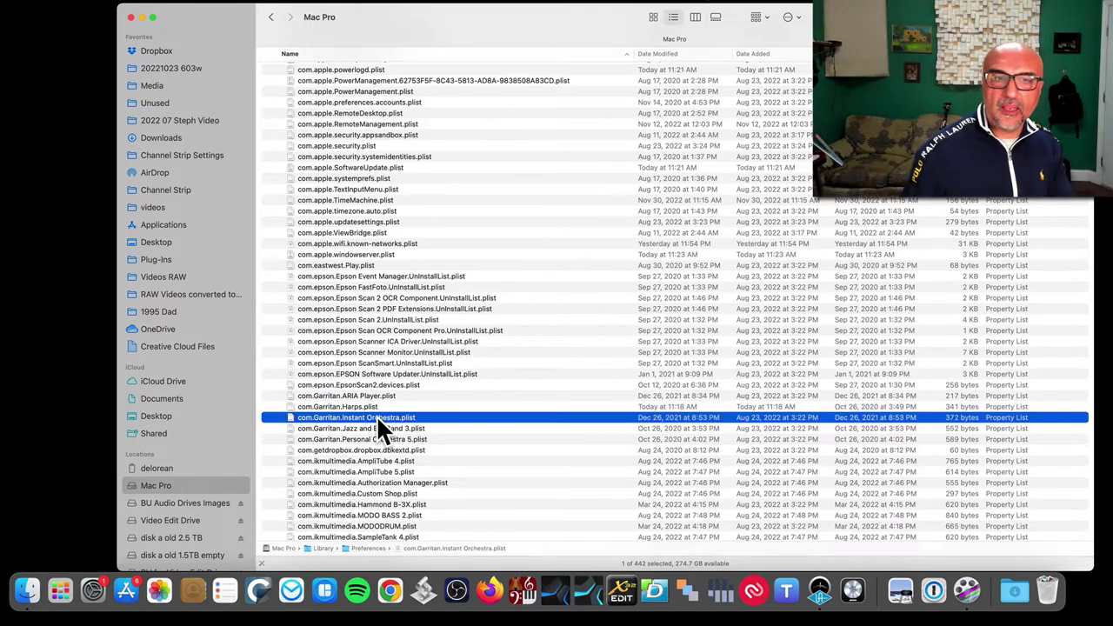
pyautogui.keyDown('shift'); pyautogui.click(381, 438); pyautogui.keyUp('shift')
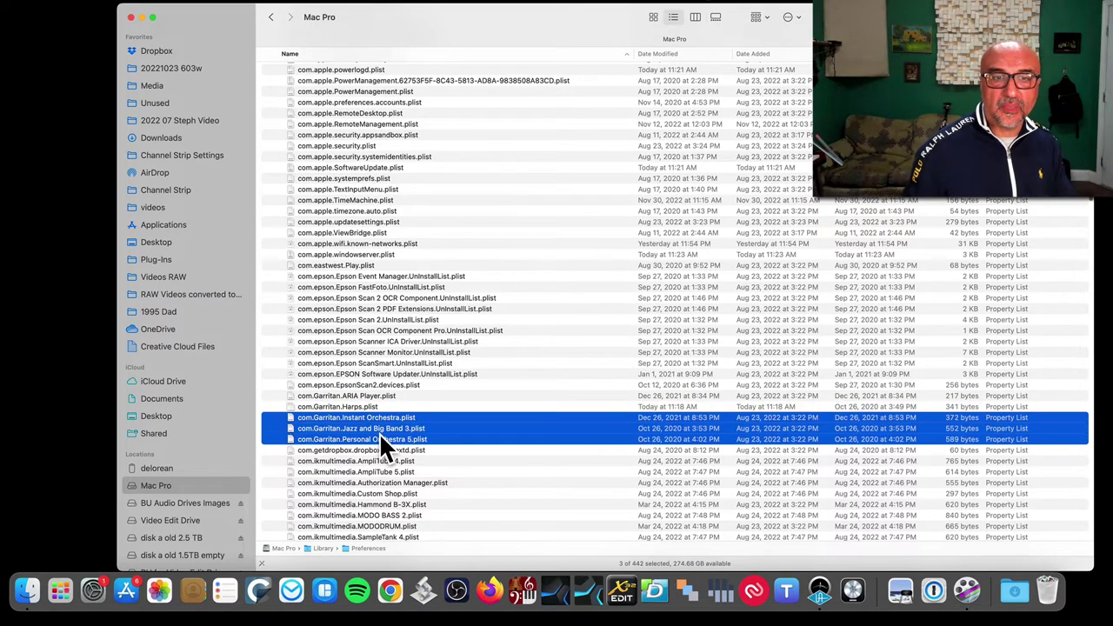
pyautogui.rightClick(379, 441)
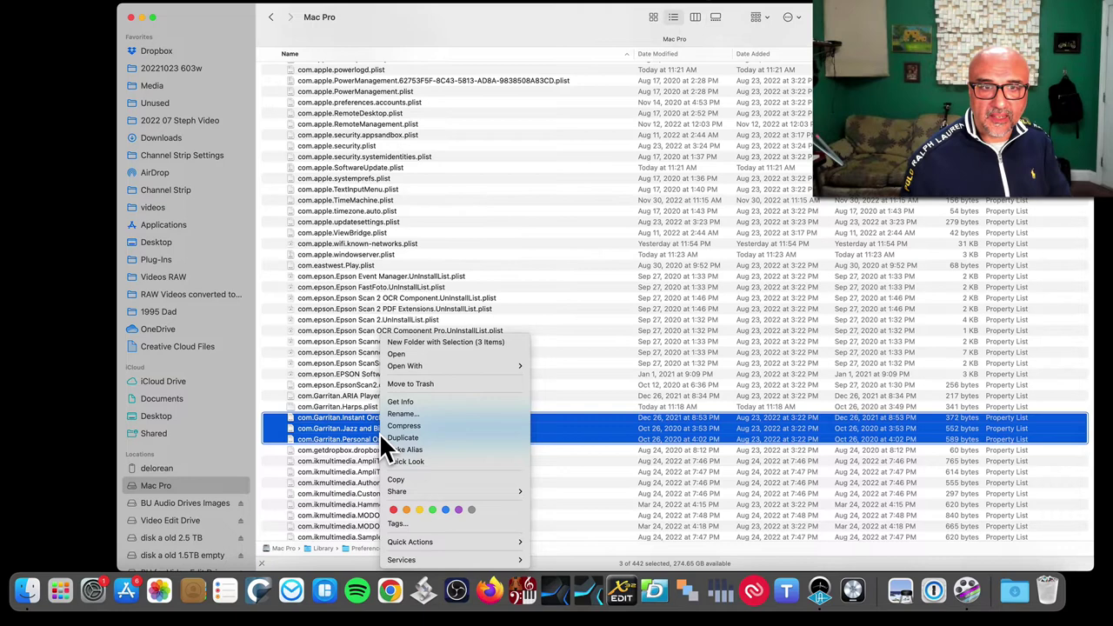
pyautogui.moveTo(489, 367)
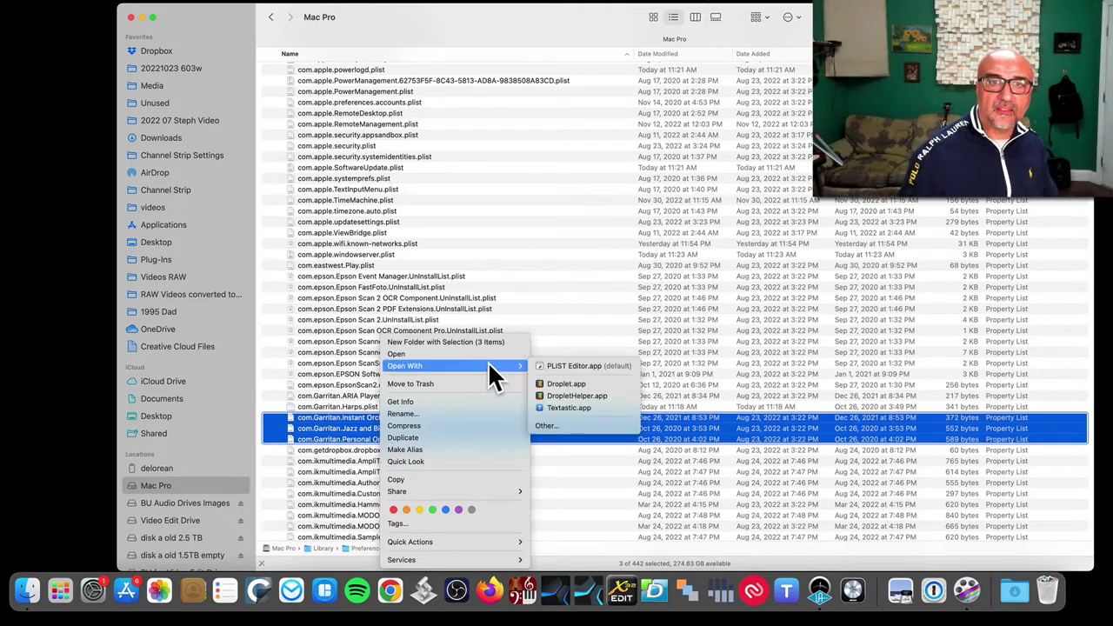
pyautogui.click(556, 366)
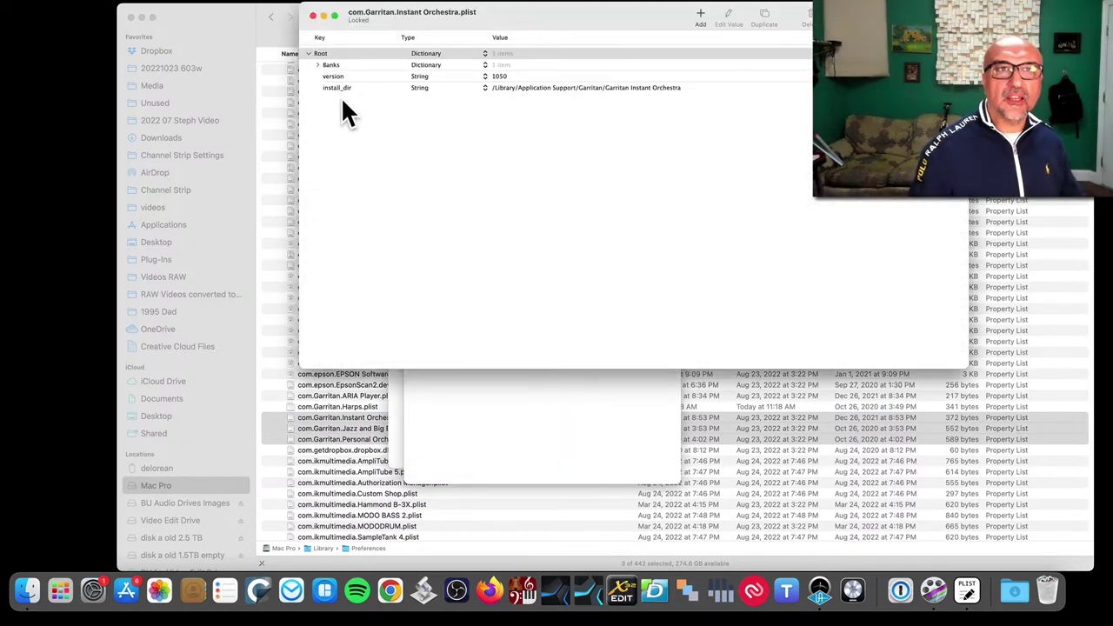
# Close the three open Garritan preference files and return to Finder
pyautogui.click(313, 15)
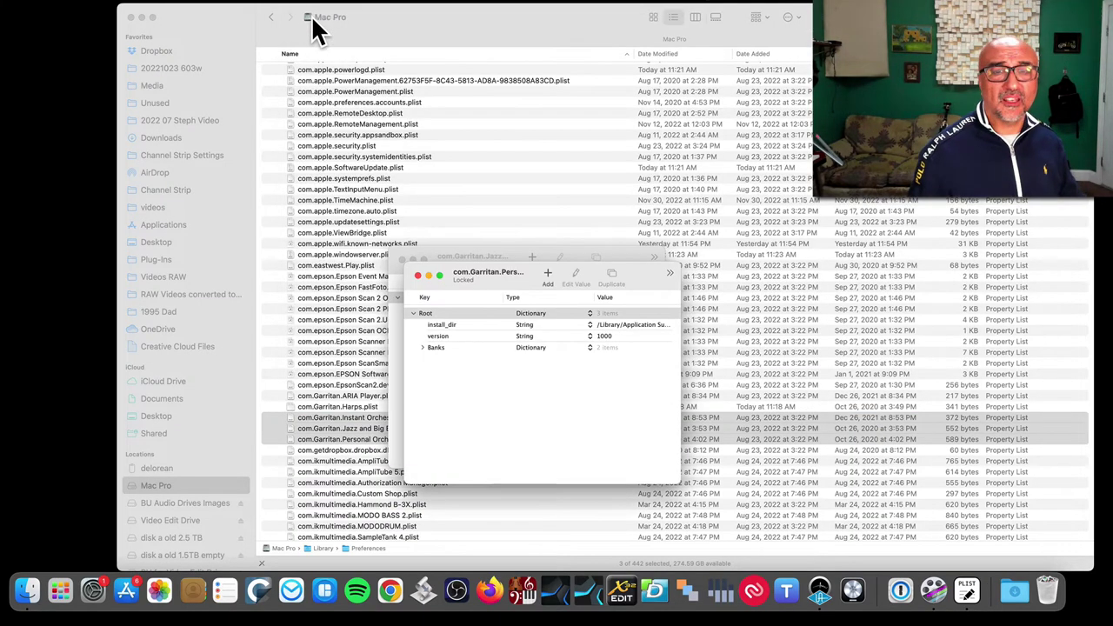
pyautogui.click(418, 275)
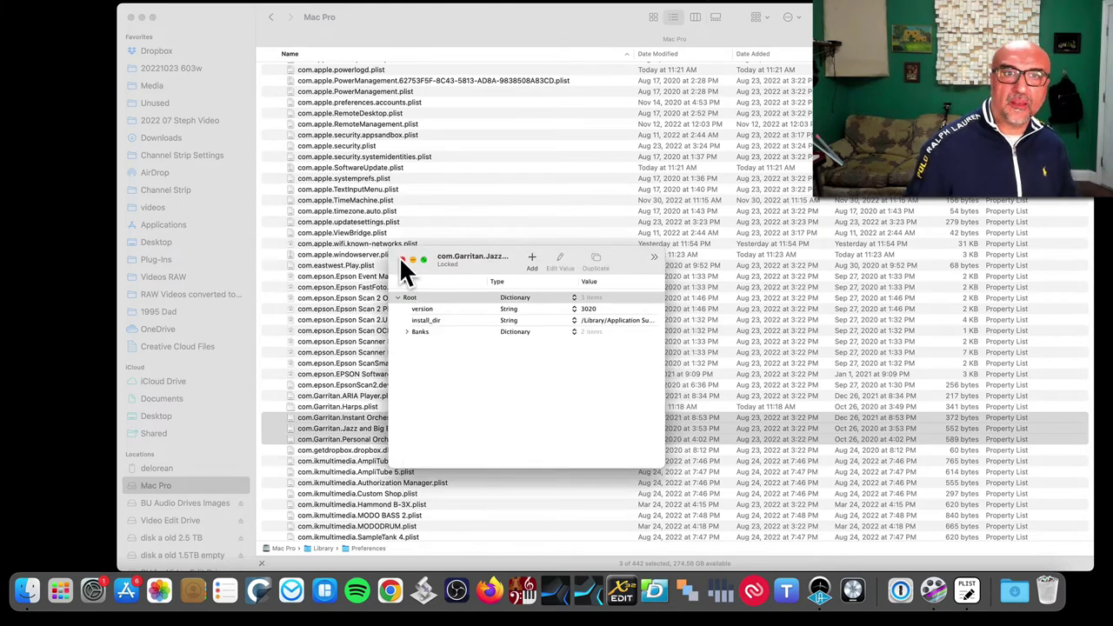
pyautogui.click(402, 260)
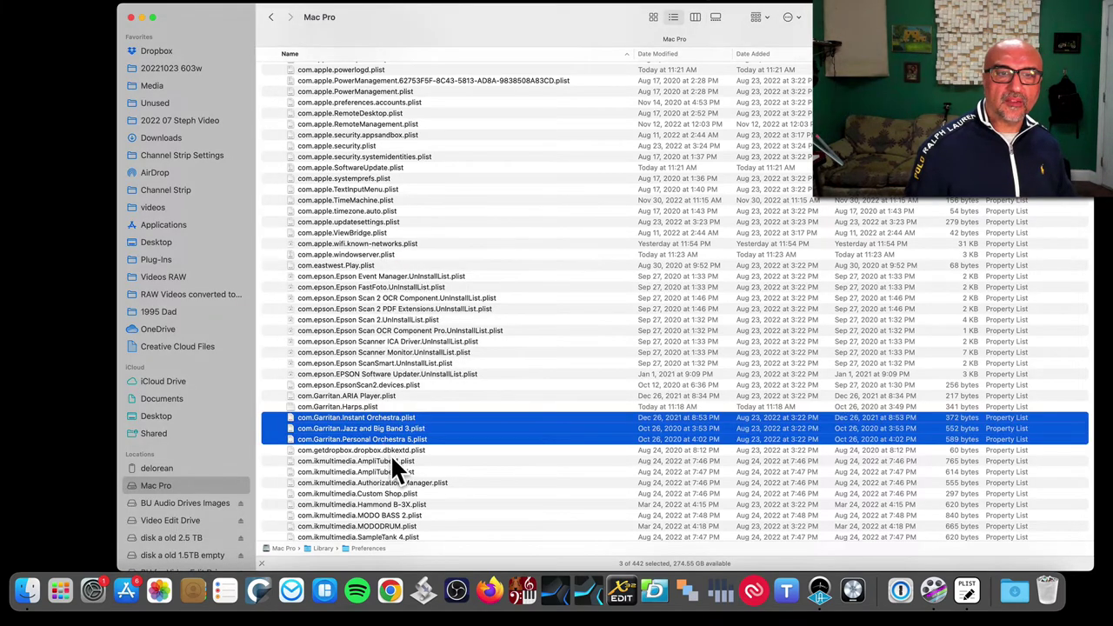
# Open only com.Garritan.Instant Orchestra.plist in PLIST Editor and expand its Banks and Standard dictionaries
pyautogui.click(391, 462)
pyautogui.rightClick(385, 418)
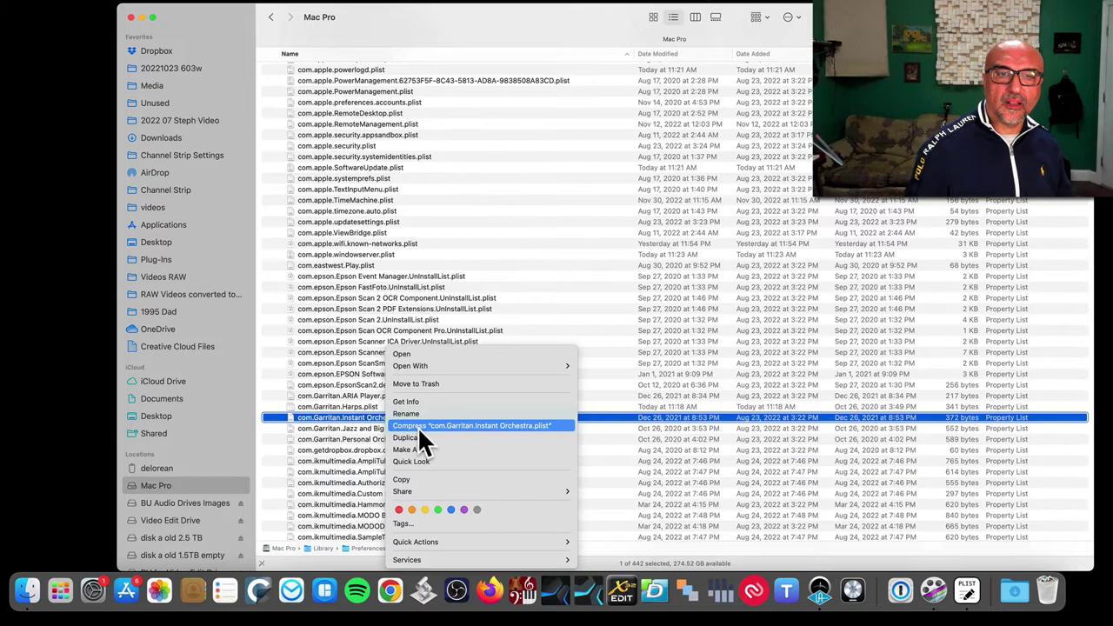
pyautogui.moveTo(510, 362)
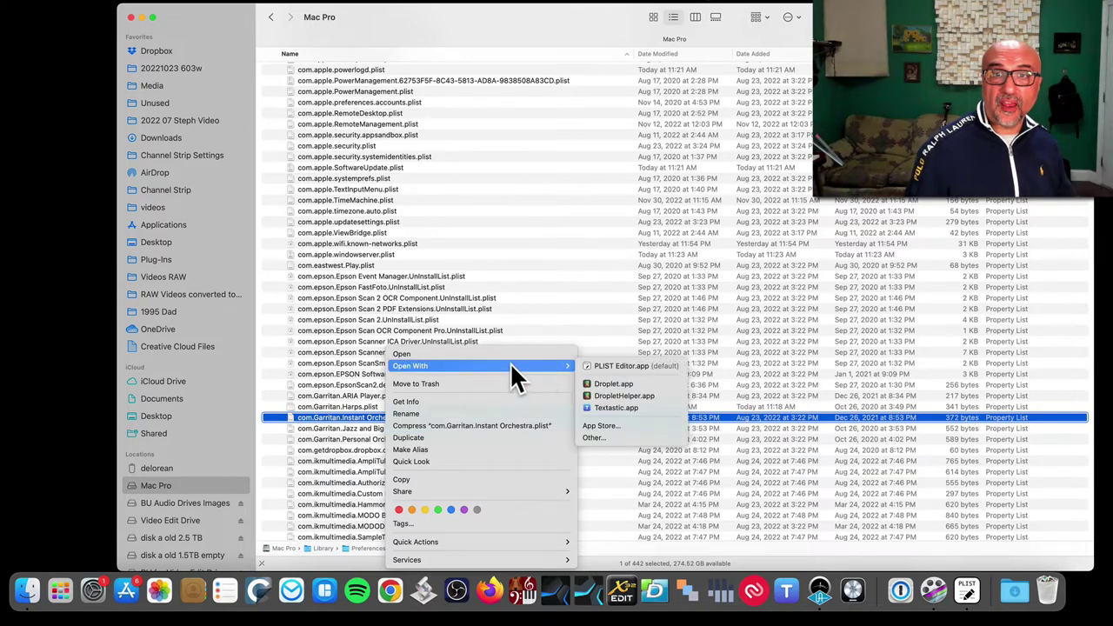
pyautogui.click(625, 363)
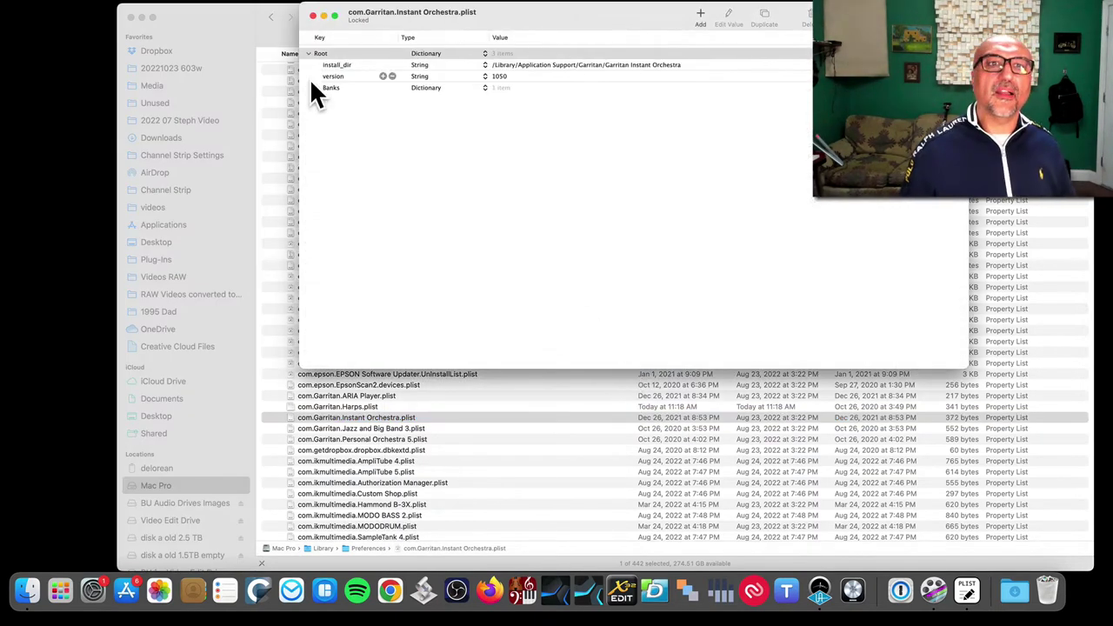
pyautogui.click(316, 88)
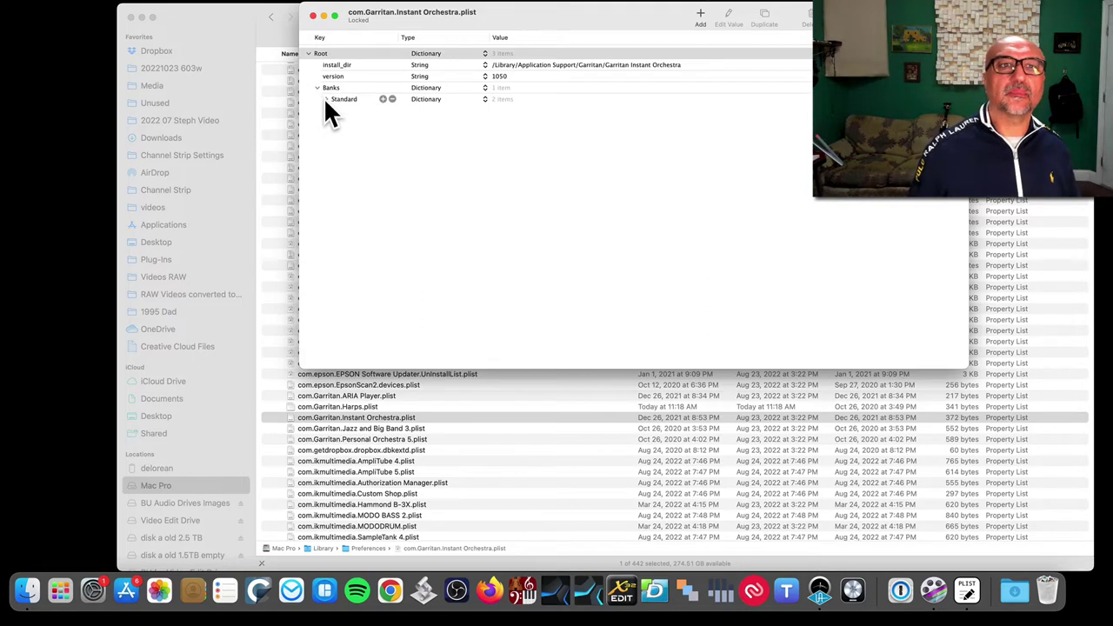
pyautogui.click(326, 99)
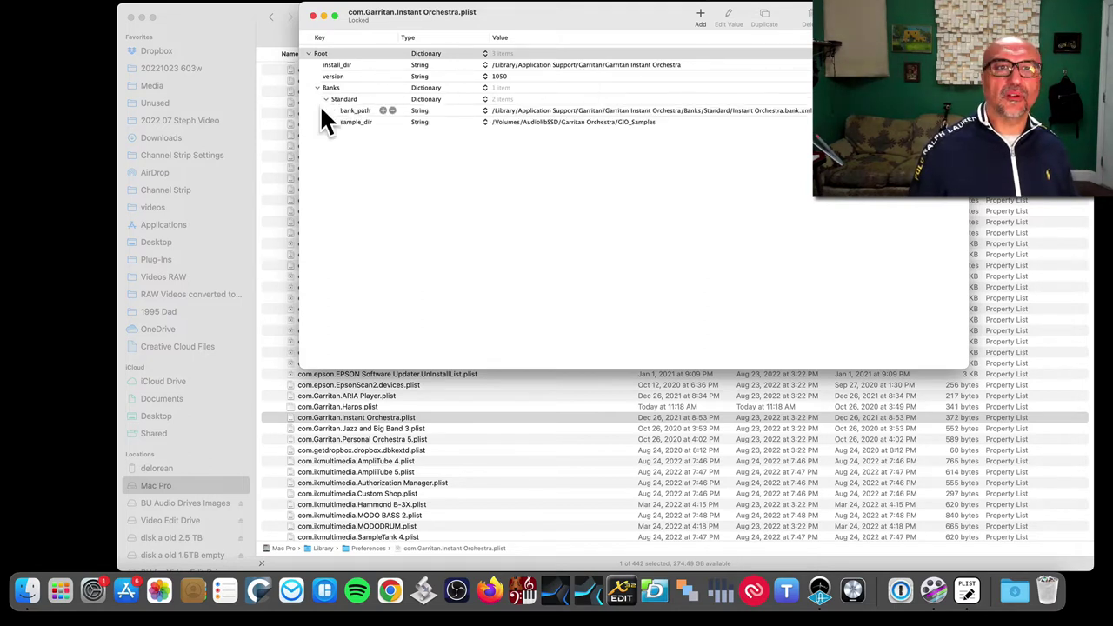
# Try to set the locked Instant Orchestra file's sample_dir to /Volumes/Audio Library/Aria/Garritan Orchestra/GIO_Samples, decline duplicating it, and close the file
pyautogui.click(548, 122)
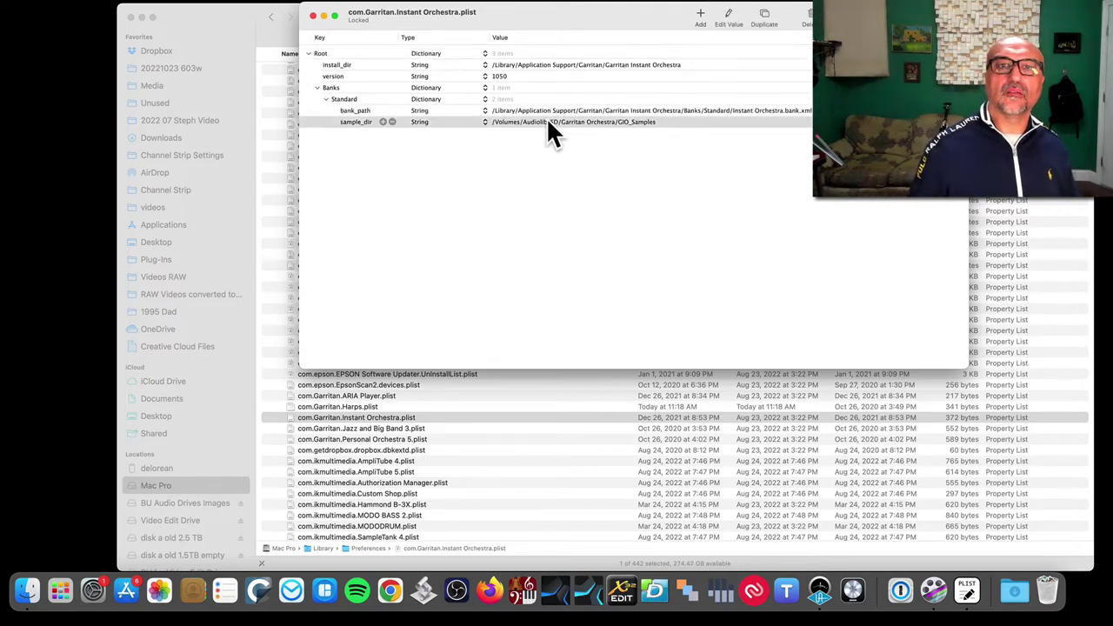
pyautogui.click(546, 122)
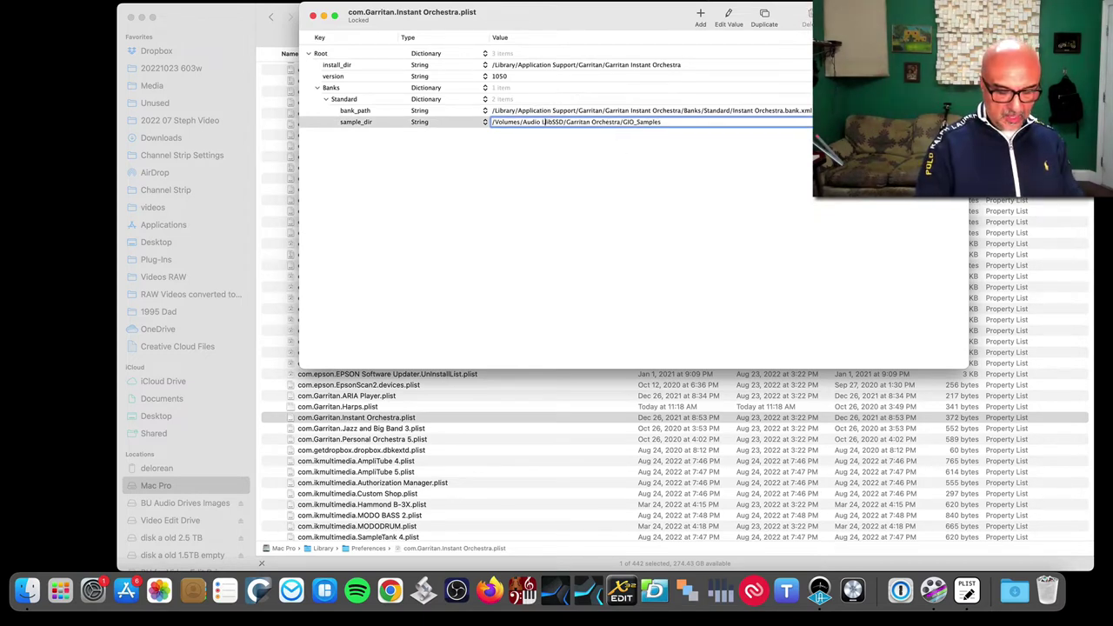
pyautogui.write('Library/')
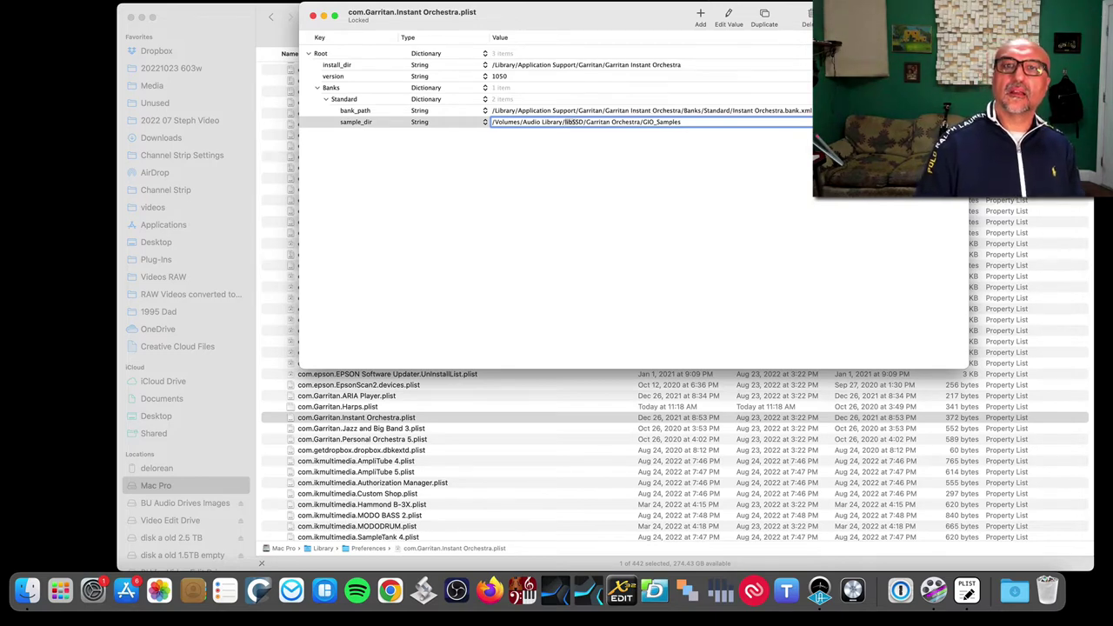
pyautogui.write('Arias')
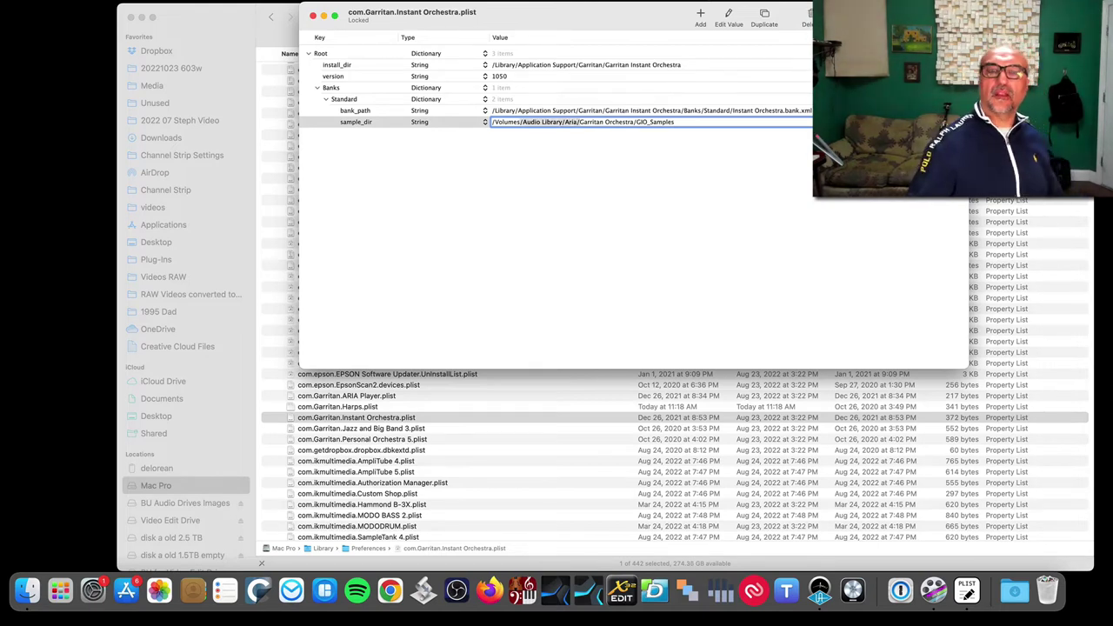
pyautogui.press('Return')
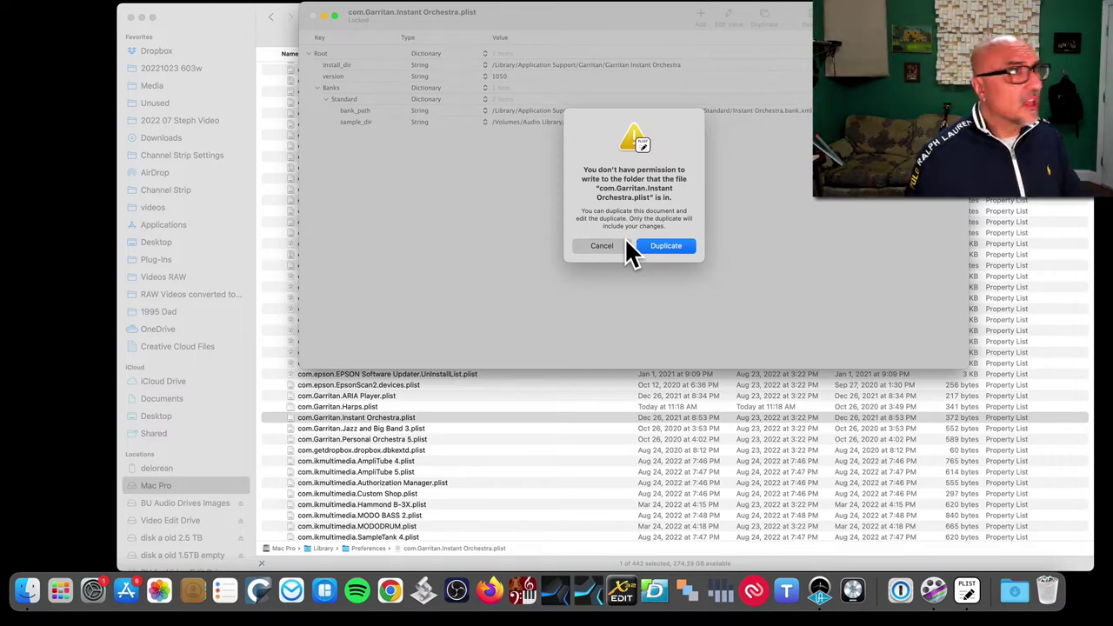
pyautogui.click(620, 246)
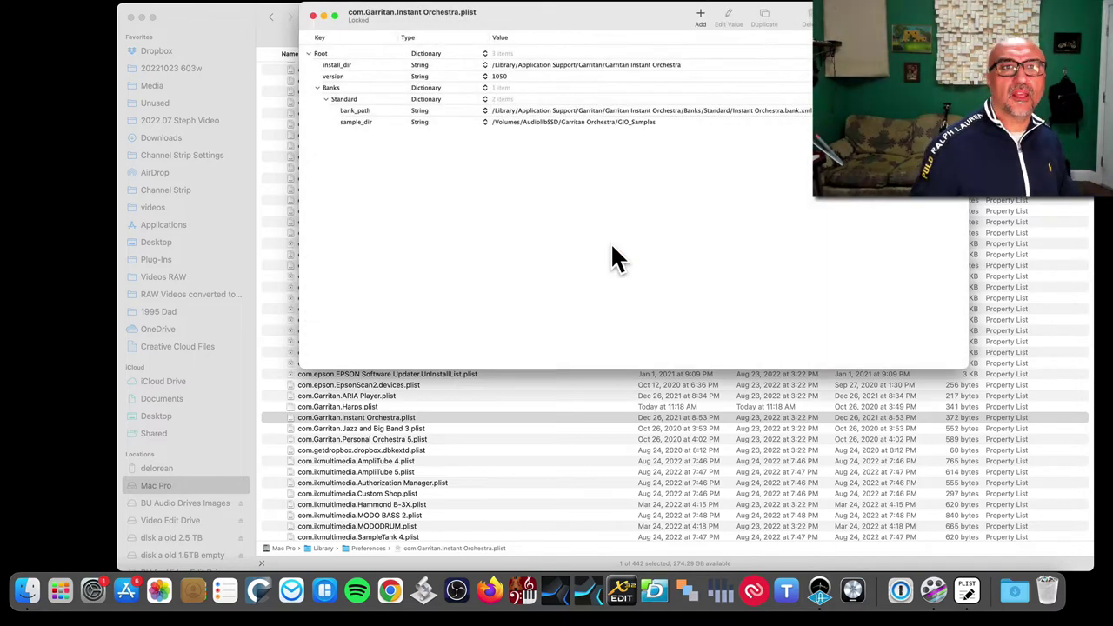
pyautogui.click(314, 16)
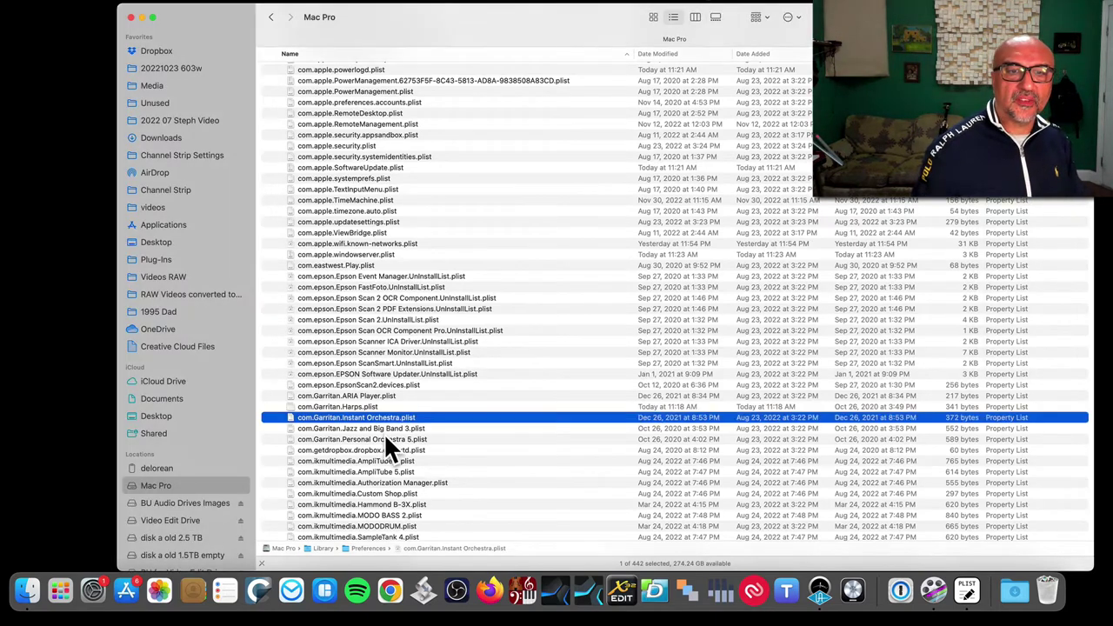
# Copy the Instant Orchestra, Jazz and Big Band 3, and Personal Orchestra 5 preference files to the desktop and shrink the Finder window
pyautogui.keyDown('shift'); pyautogui.click(383, 433); pyautogui.keyUp('shift')
pyautogui.moveTo(383, 433); pyautogui.dragTo(68, 379)
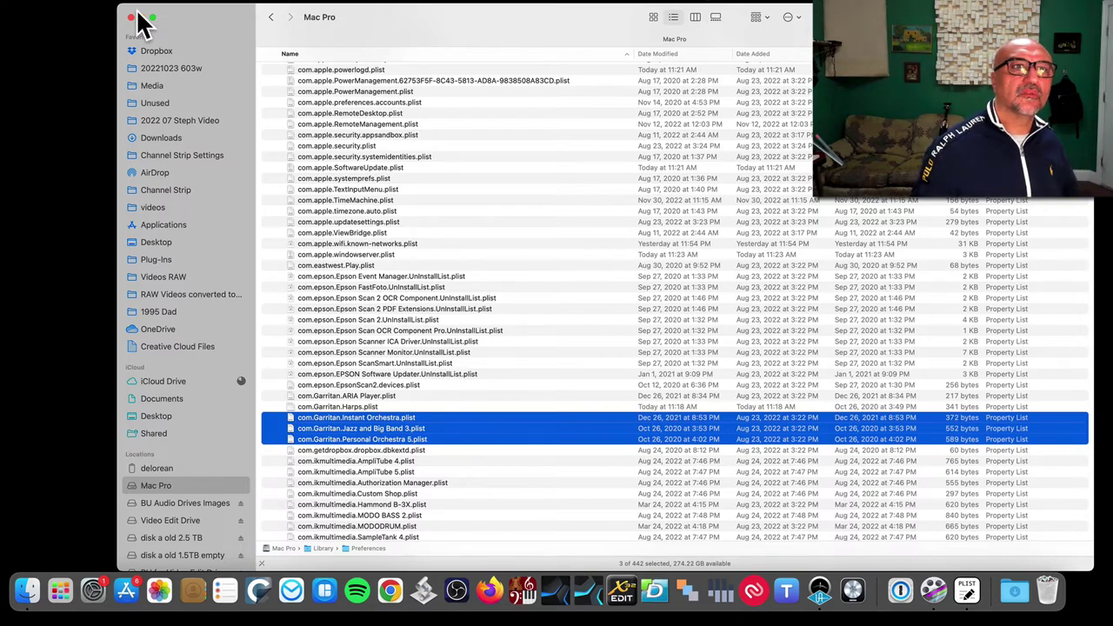
pyautogui.doubleClick(199, 27)
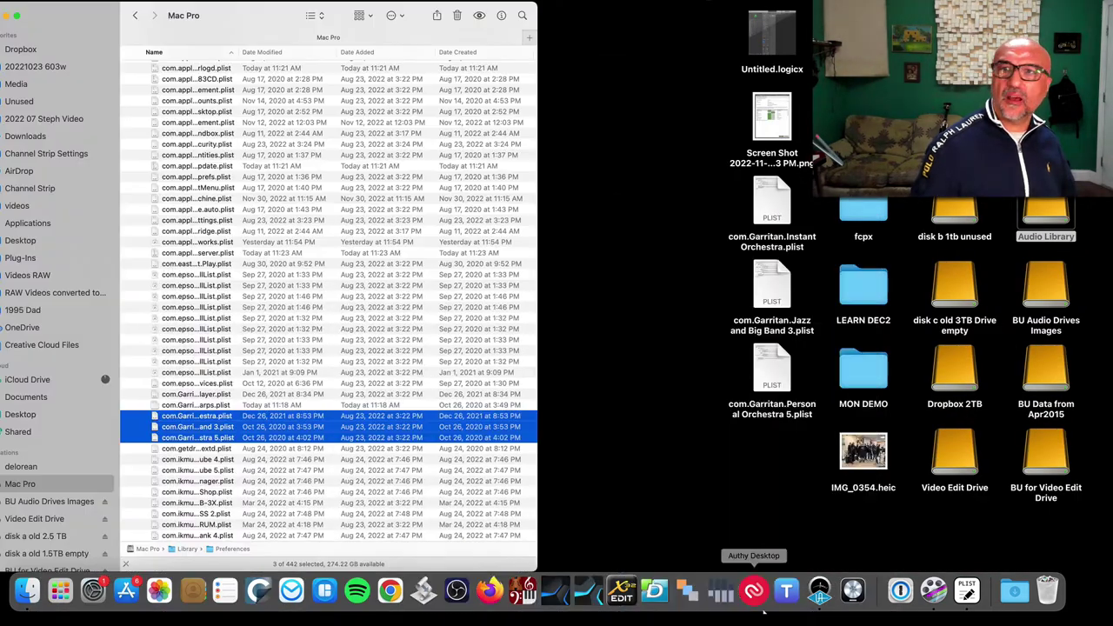
# Open the three Garritan preference file copies on the desktop in PLIST Editor
pyautogui.moveTo(726, 212); pyautogui.dragTo(793, 437)
pyautogui.rightClick(783, 315)
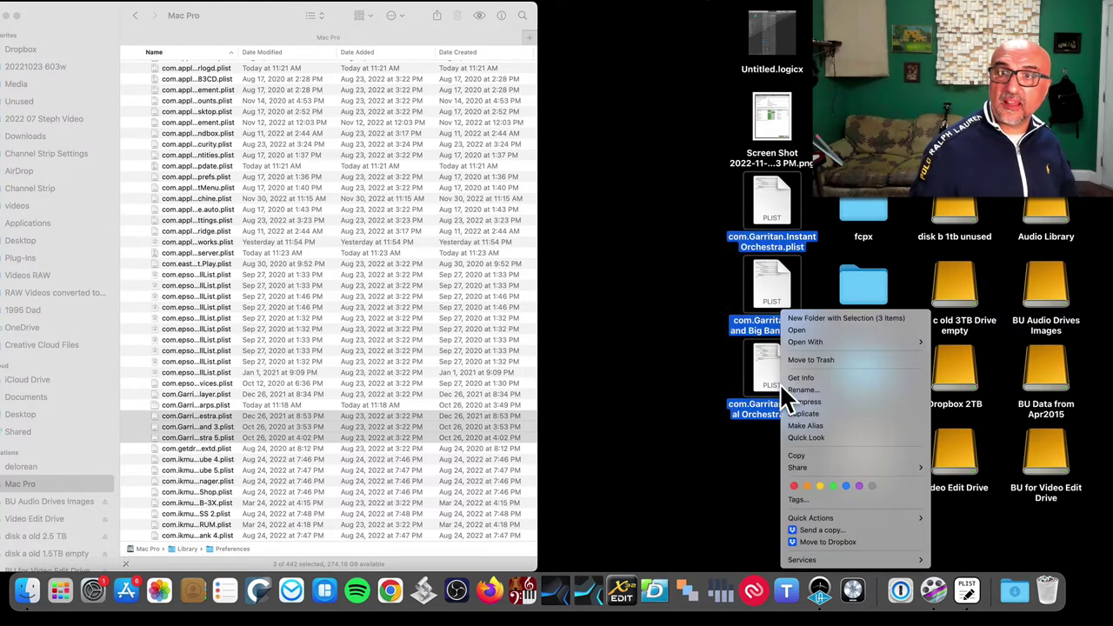
pyautogui.moveTo(828, 341)
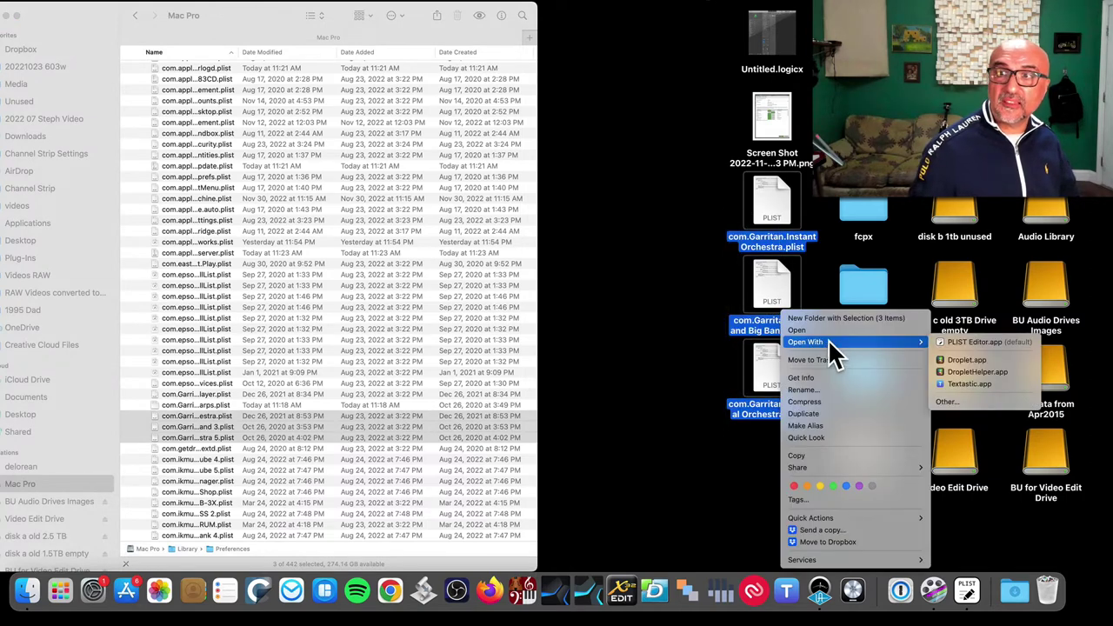
pyautogui.click(954, 342)
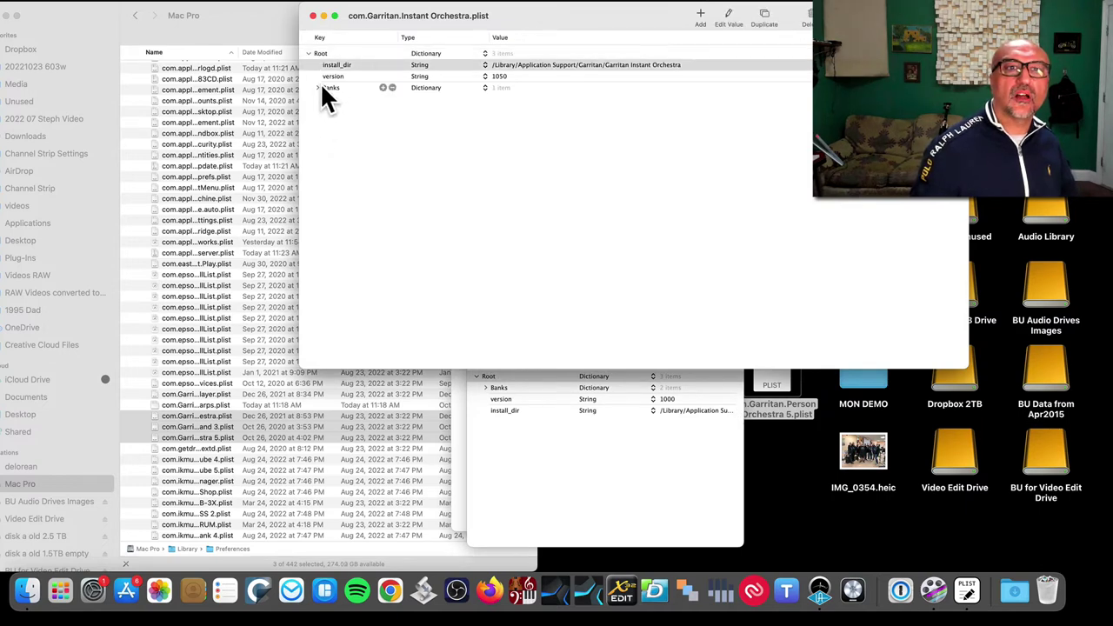
# Set the Standard bank's sample_dir in the Instant Orchestra copy to /Volumes/Audio Library/Aria/Garritan Orchestra/GIO_Samples and close the file
pyautogui.click(318, 87)
pyautogui.click(327, 98)
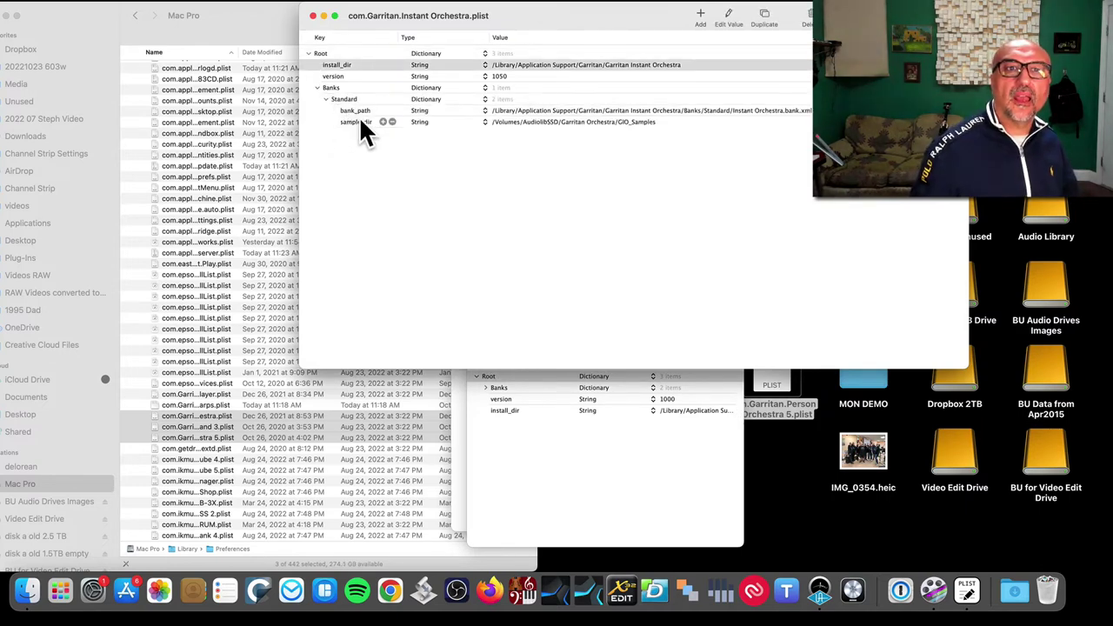
pyautogui.click(530, 122)
pyautogui.moveTo(520, 122); pyautogui.dragTo(578, 122)
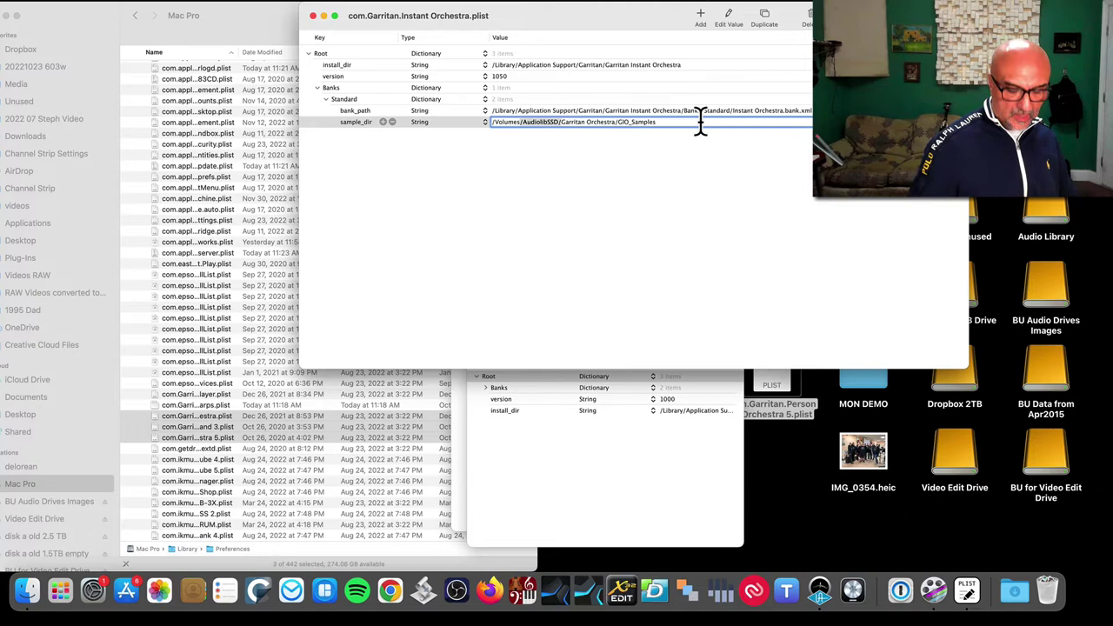
pyautogui.write('Audio Library/Aria/')
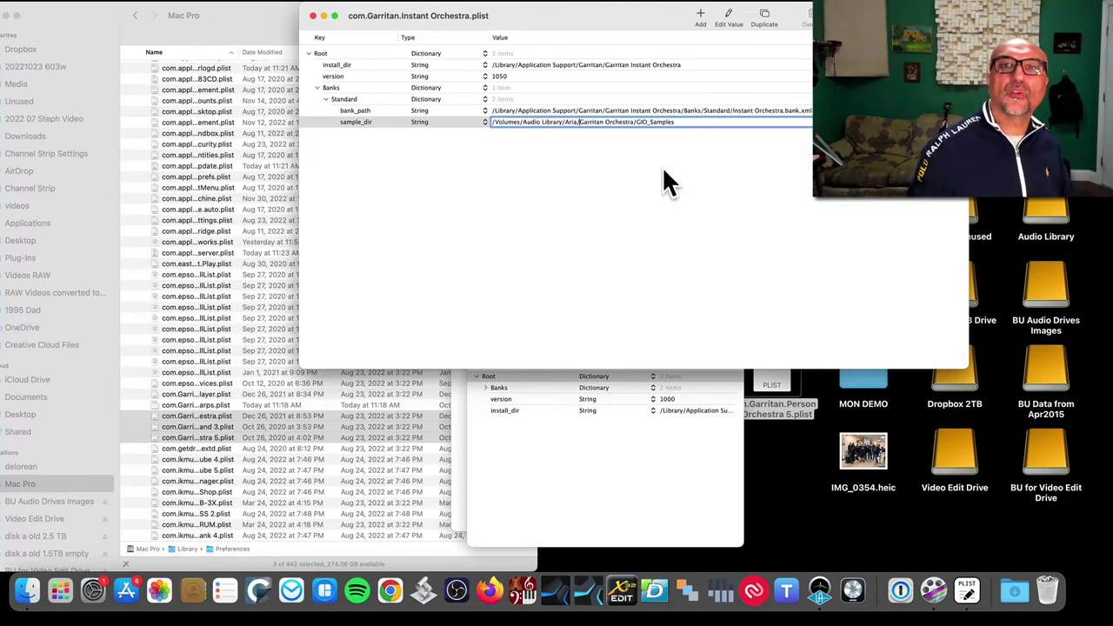
pyautogui.click(664, 170)
pyautogui.click(313, 17)
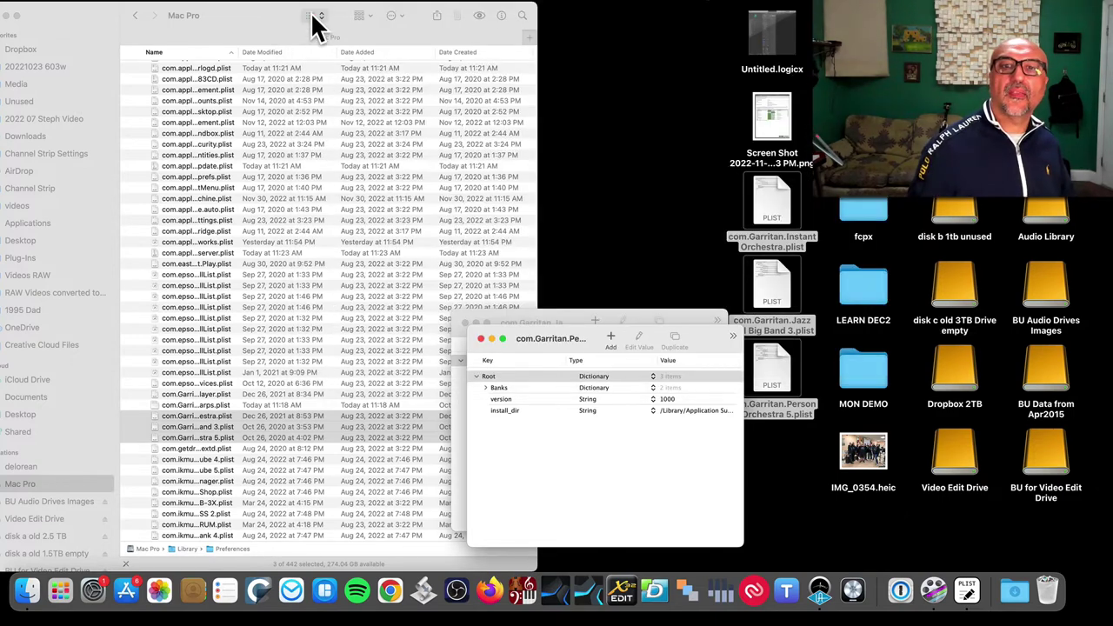
# Set the Standard bank's sample_dir in the Personal Orchestra 5 copy to /Volumes/Audio Library/Aria/Garritan Orchestra/GPO5_Samples
pyautogui.click(485, 387)
pyautogui.click(493, 400)
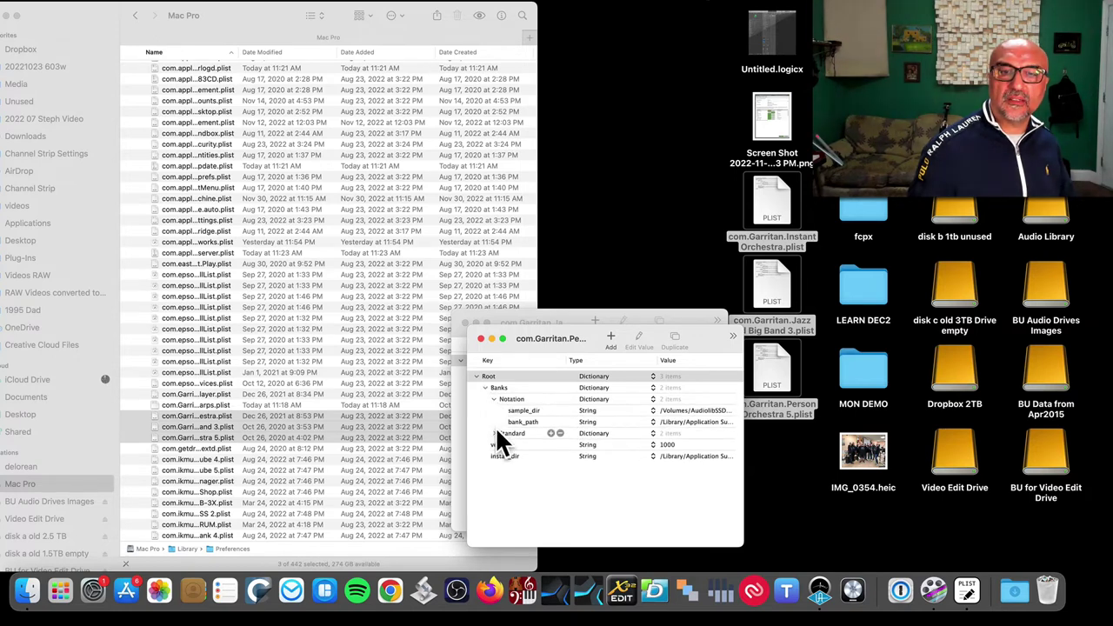
pyautogui.click(495, 434)
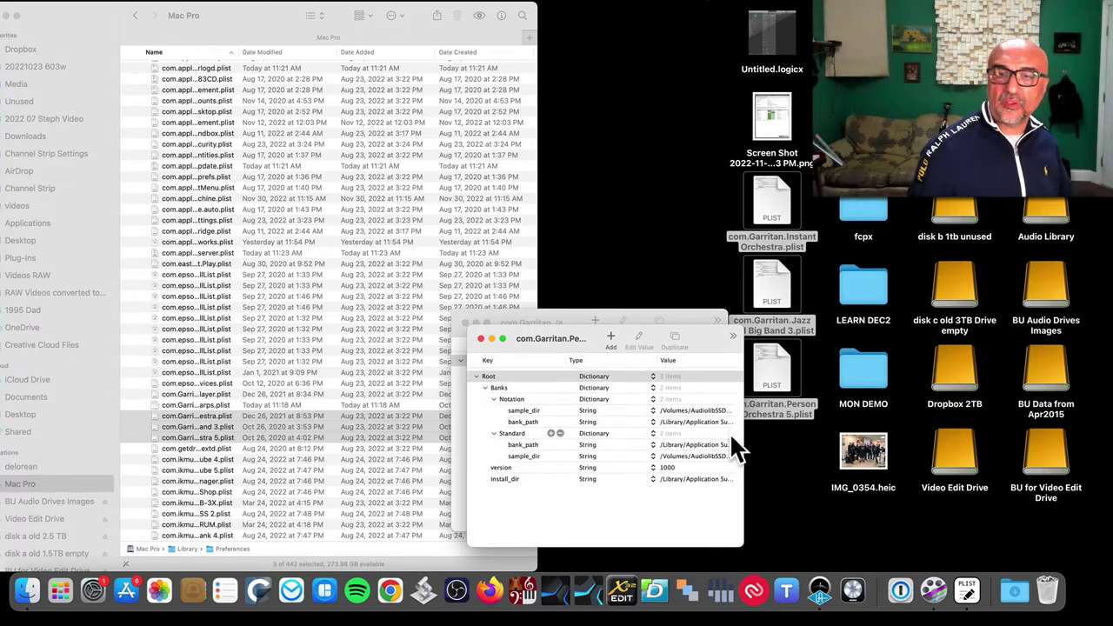
pyautogui.doubleClick(703, 455)
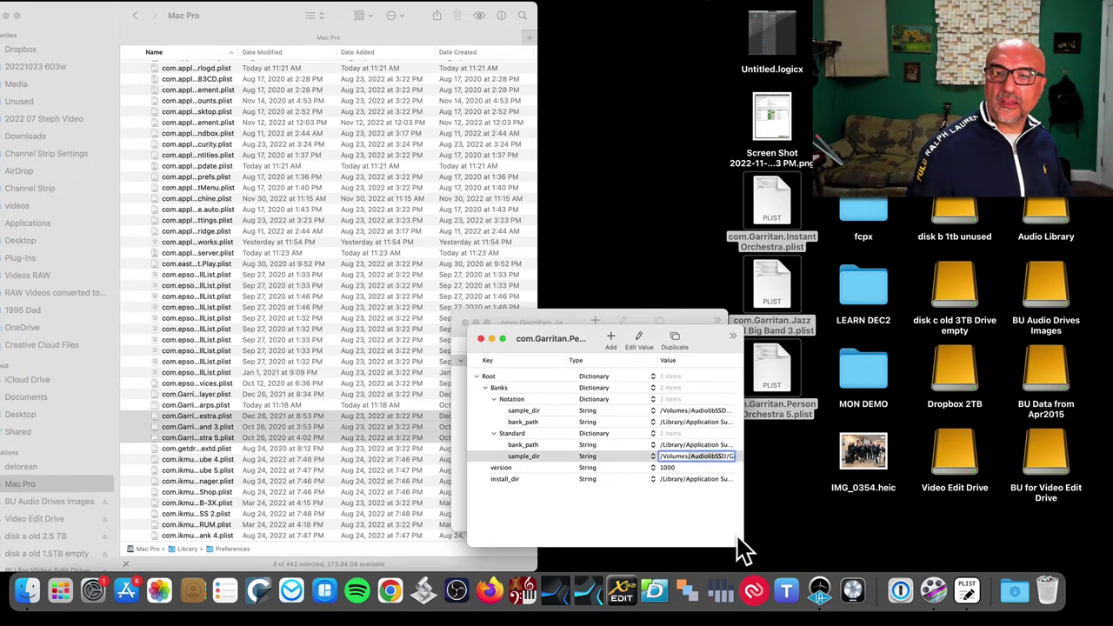
pyautogui.moveTo(744, 541); pyautogui.dragTo(1082, 540)
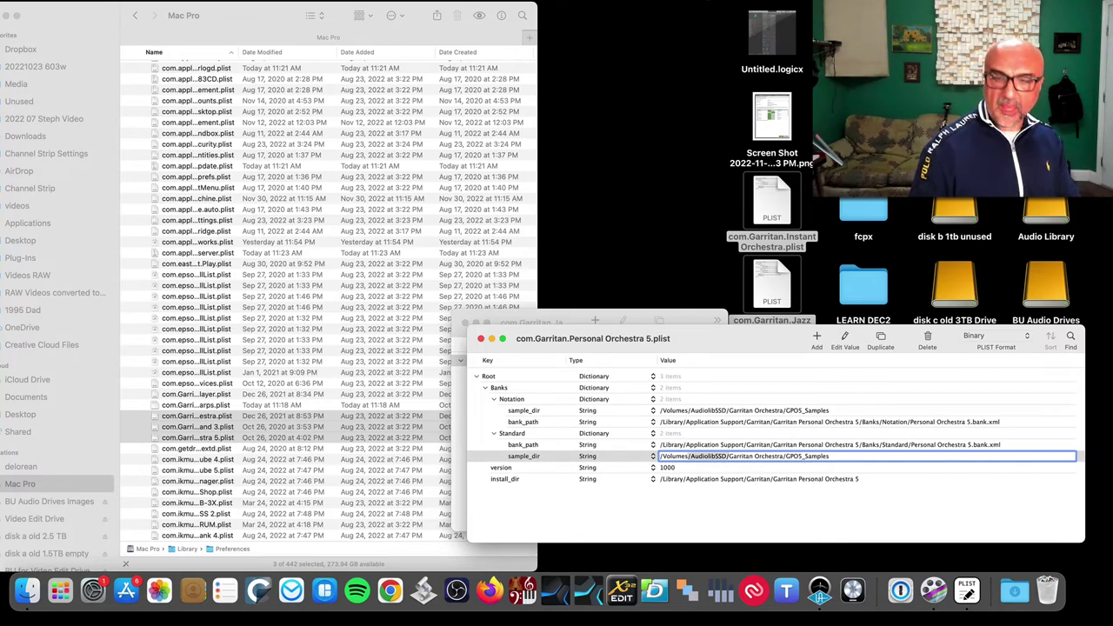
pyautogui.write('Audio Library/Aria')
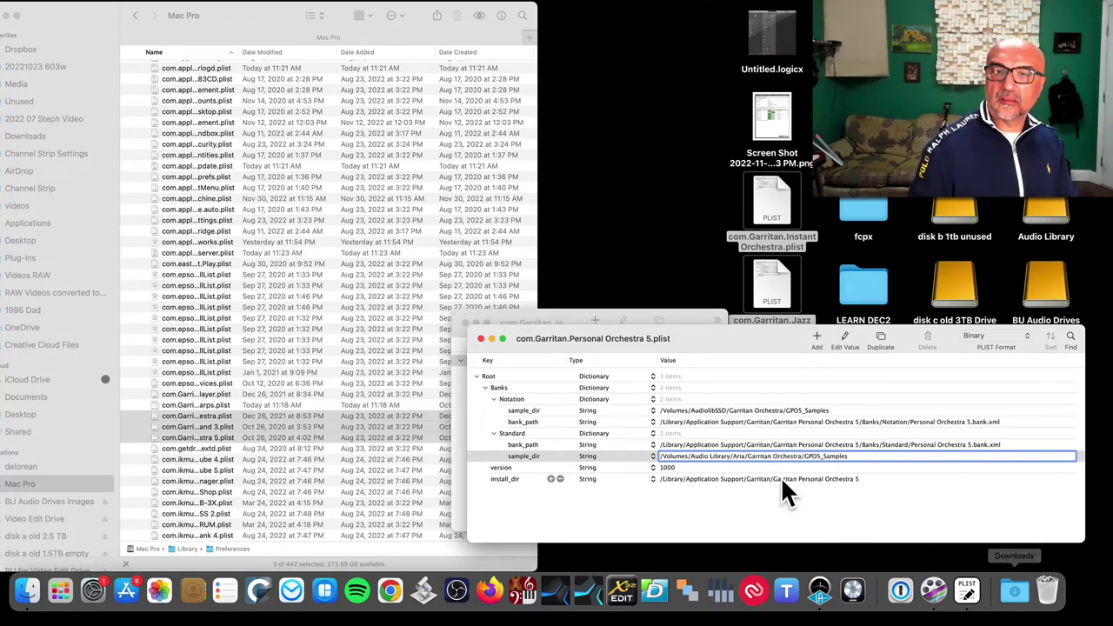
# Set the Notation bank's sample_dir in the Personal Orchestra 5 copy to /Volumes/Audio Library/Aria/Garritan Orchestra/GPO5_Samples and close the file
pyautogui.rightClick(726, 417)
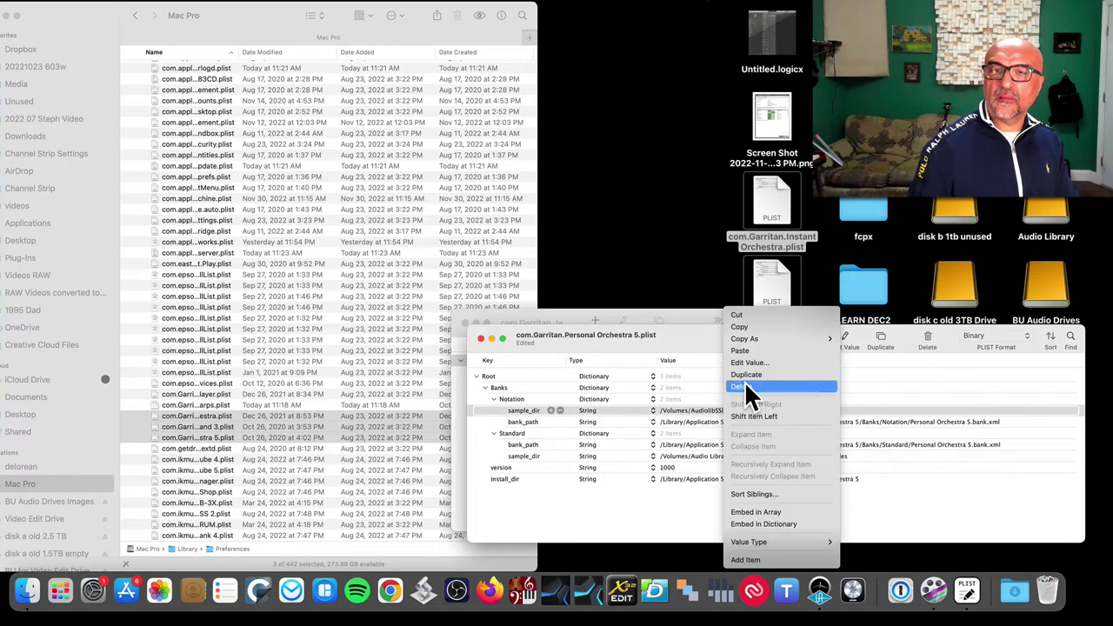
pyautogui.click(616, 476)
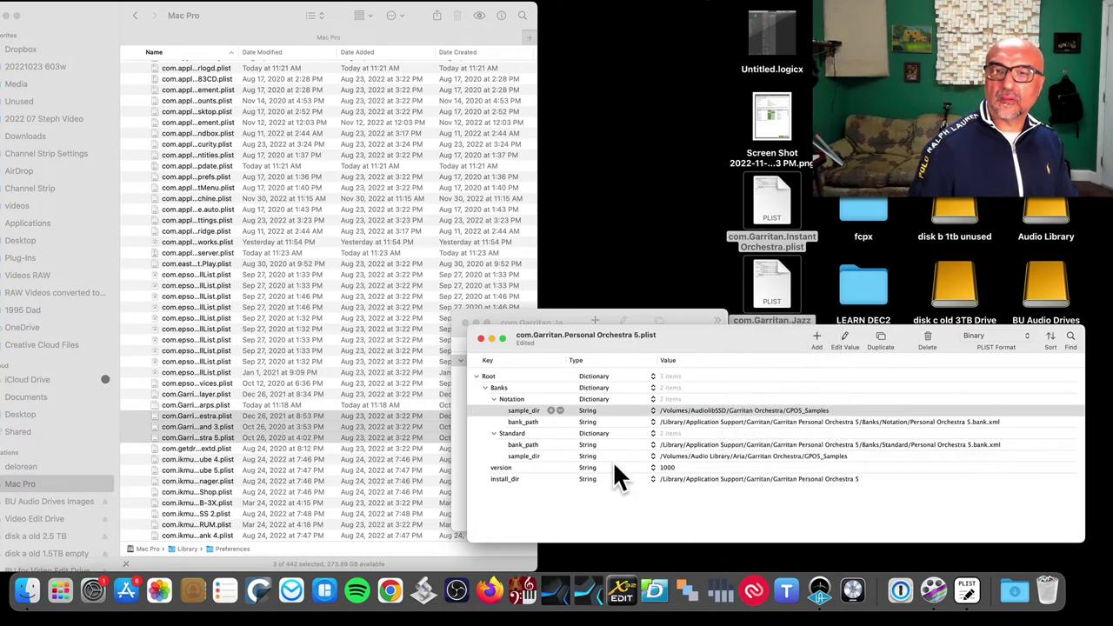
pyautogui.click(703, 410)
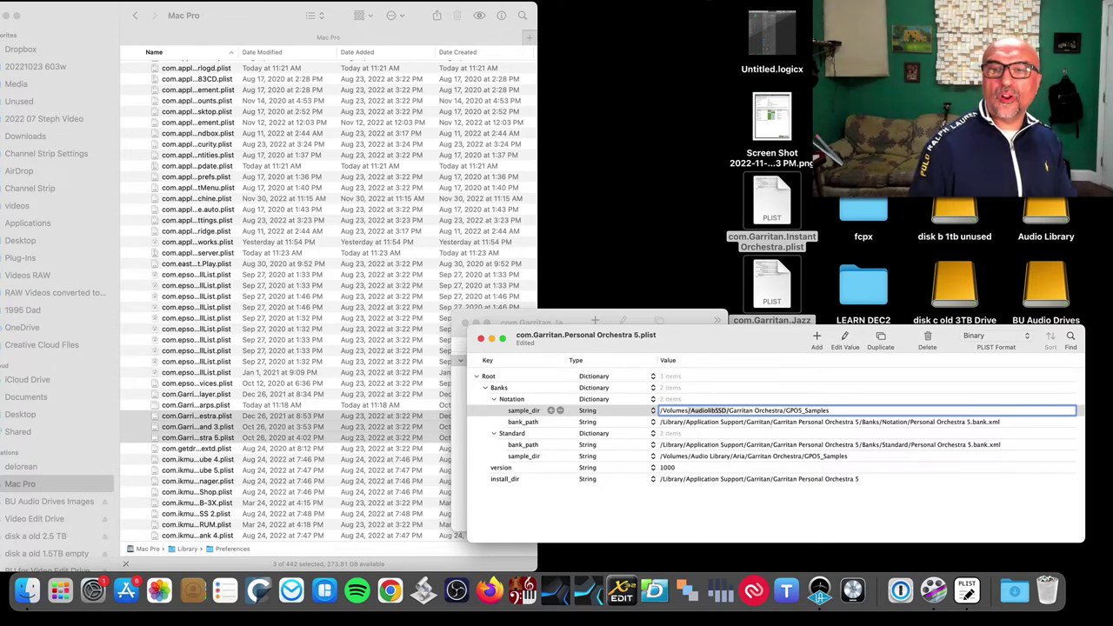
pyautogui.write('Audio Library/Aria')
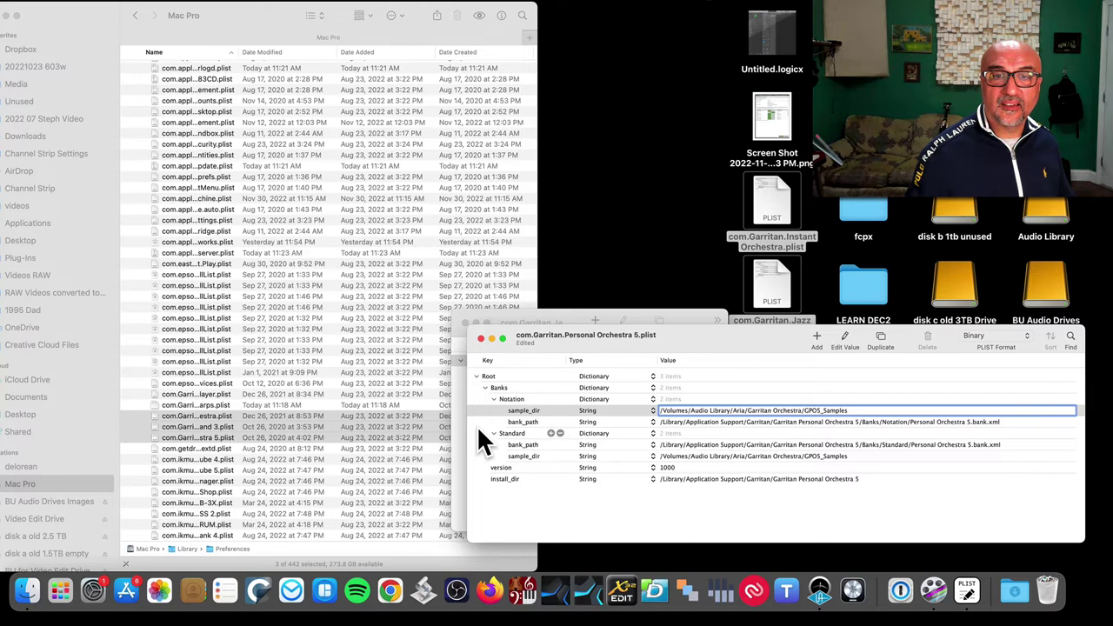
pyautogui.click(481, 338)
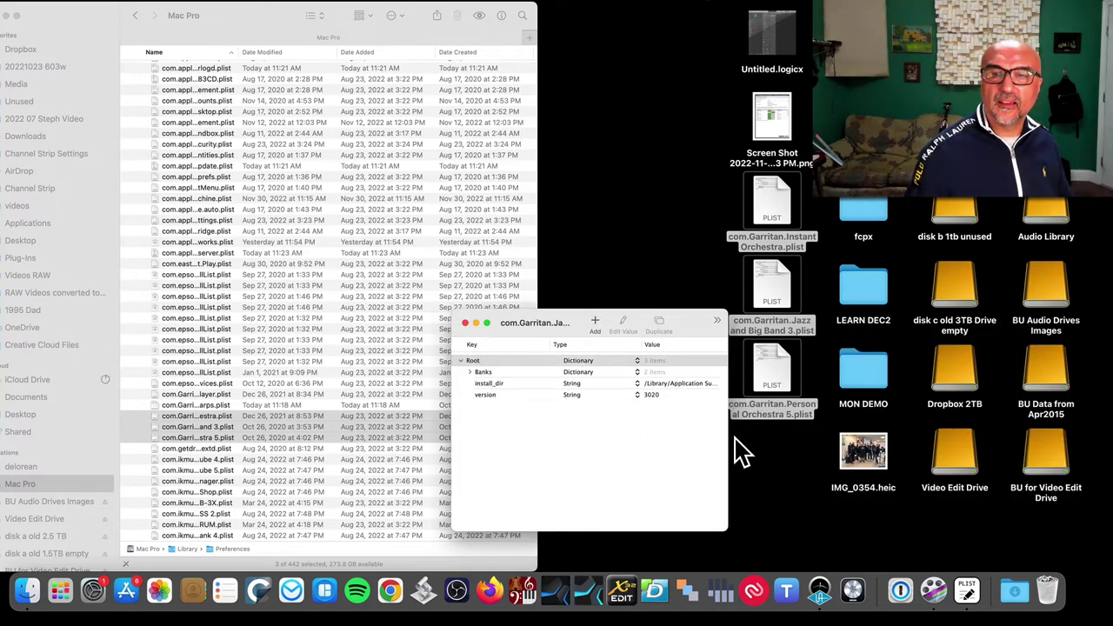
# Set the Notation and Standard sample_dir values in the Jazz and Big Band 3 copy to /Volumes/Audio Library/Aria/Garritan Jabb/JABB_Samples and close the file
pyautogui.moveTo(728, 528); pyautogui.dragTo(1004, 540)
pyautogui.doubleClick(719, 394)
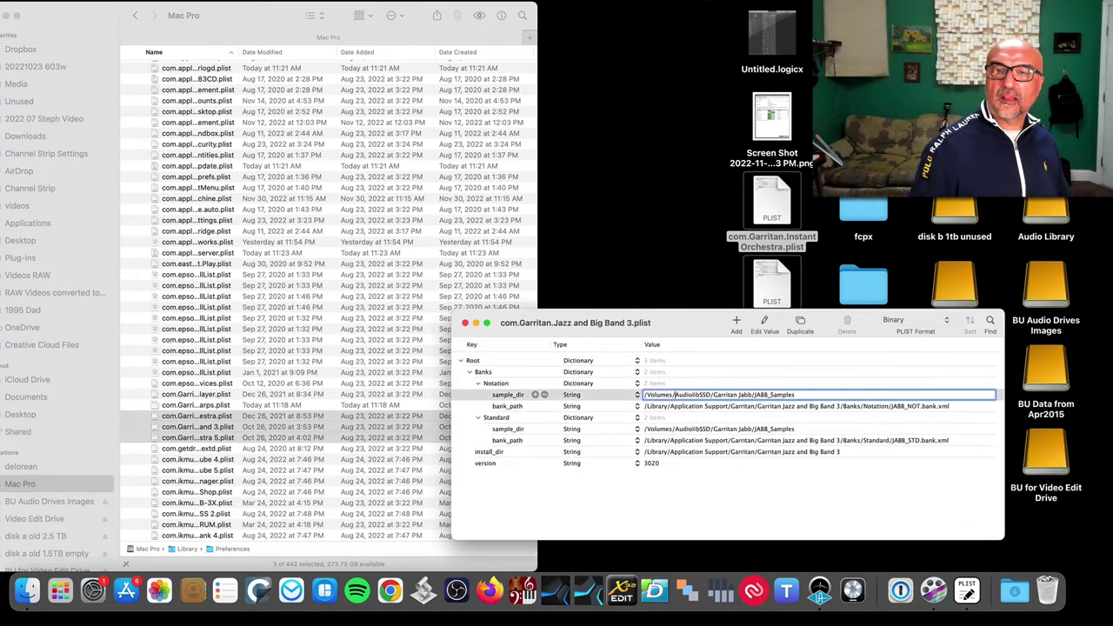
pyautogui.write('/Volumes/Audio Library/Aria/Garritan Jabb/JABB_Samples')
pyautogui.press('Return')
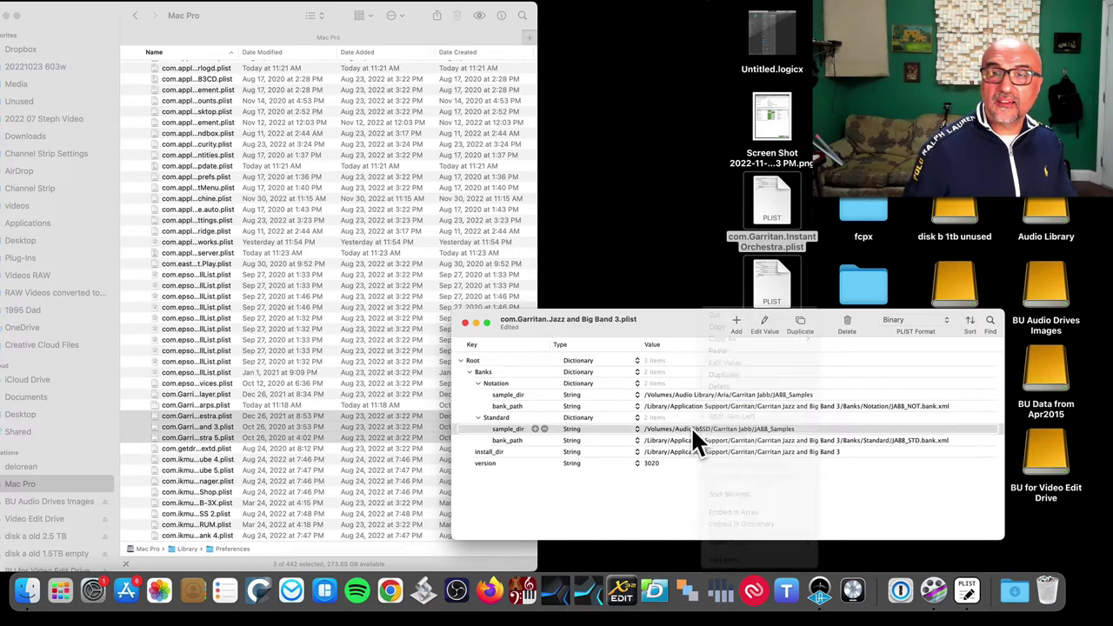
pyautogui.doubleClick(695, 429)
pyautogui.write('/Volumes/Audio Library/Aria/Garritan Jabb/JABB_Samples')
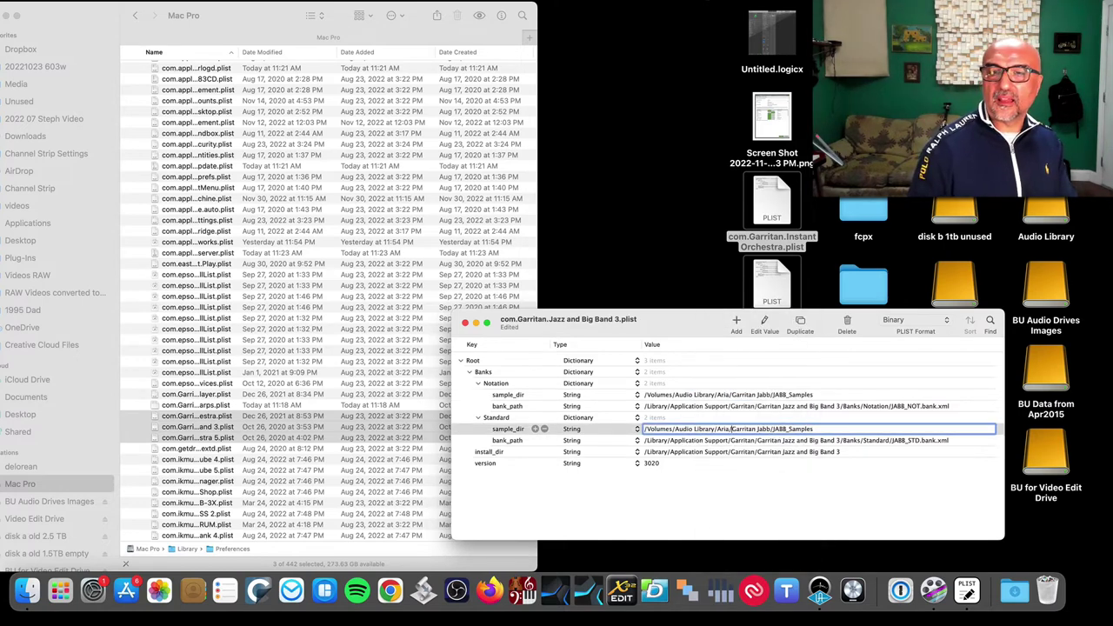
pyautogui.press('Return')
pyautogui.click(464, 321)
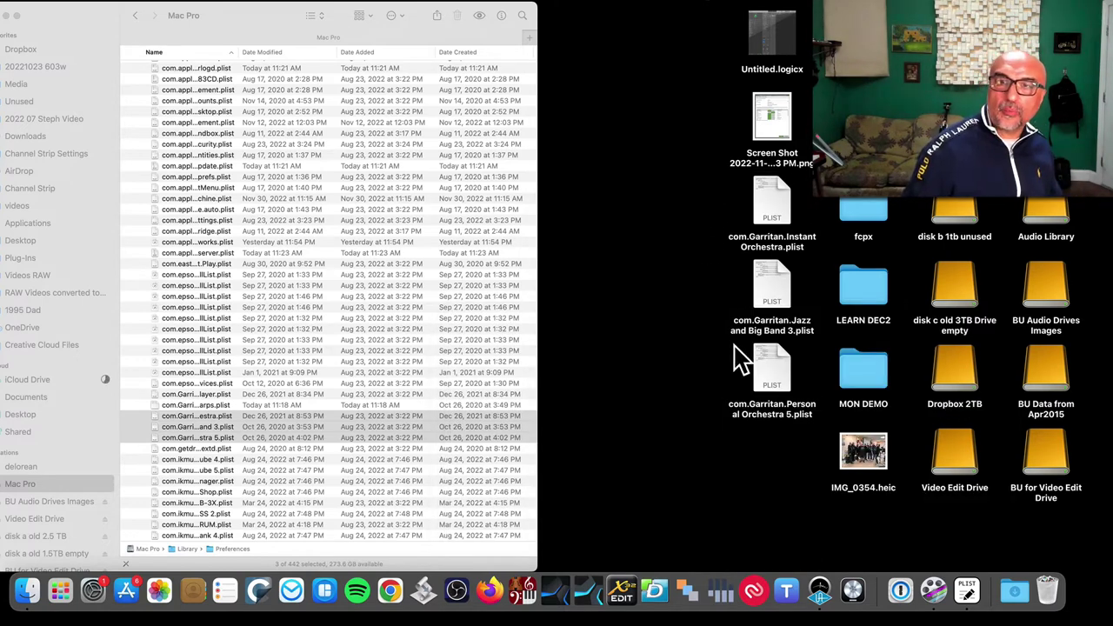
# Reopen the Jazz and Big Band 3 copy from the desktop, check the sample_dir paths of both banks, and close it
pyautogui.click(769, 279)
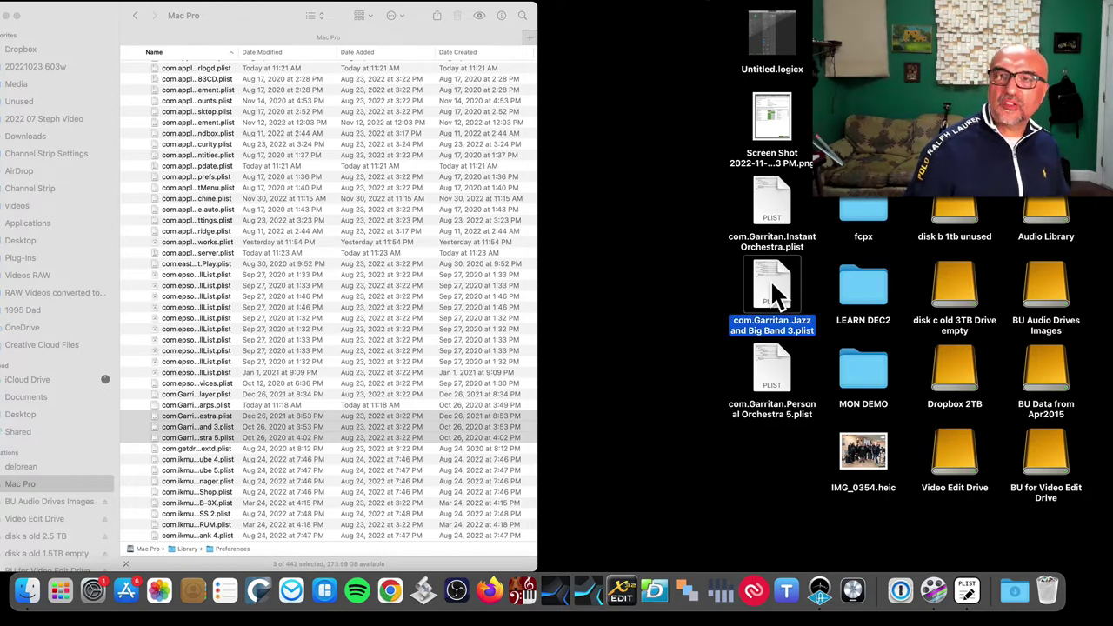
pyautogui.doubleClick(770, 279)
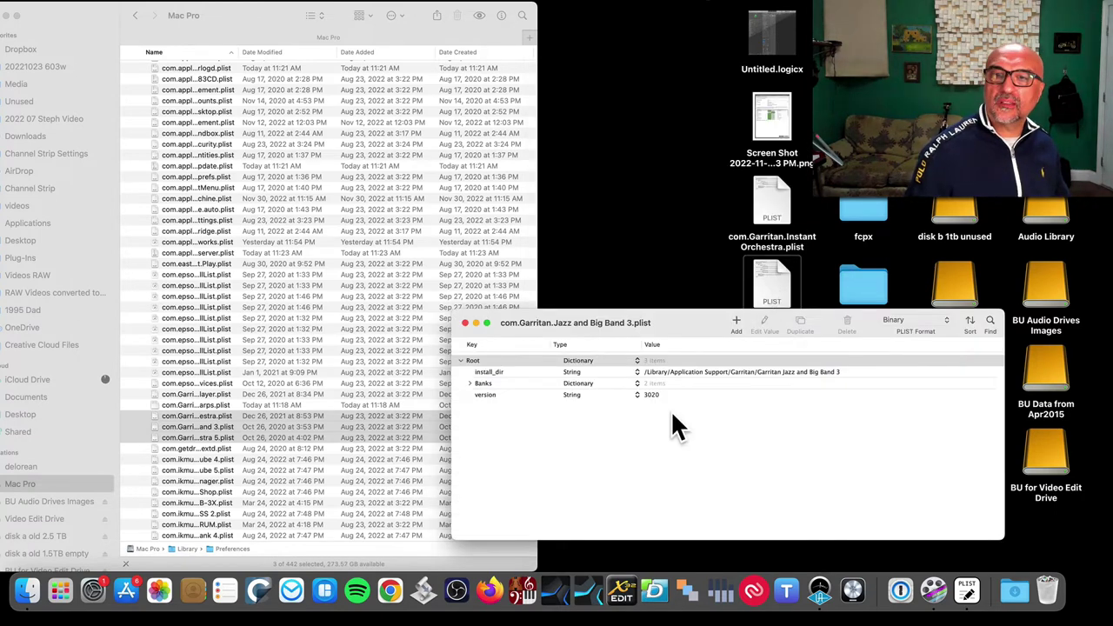
pyautogui.click(470, 384)
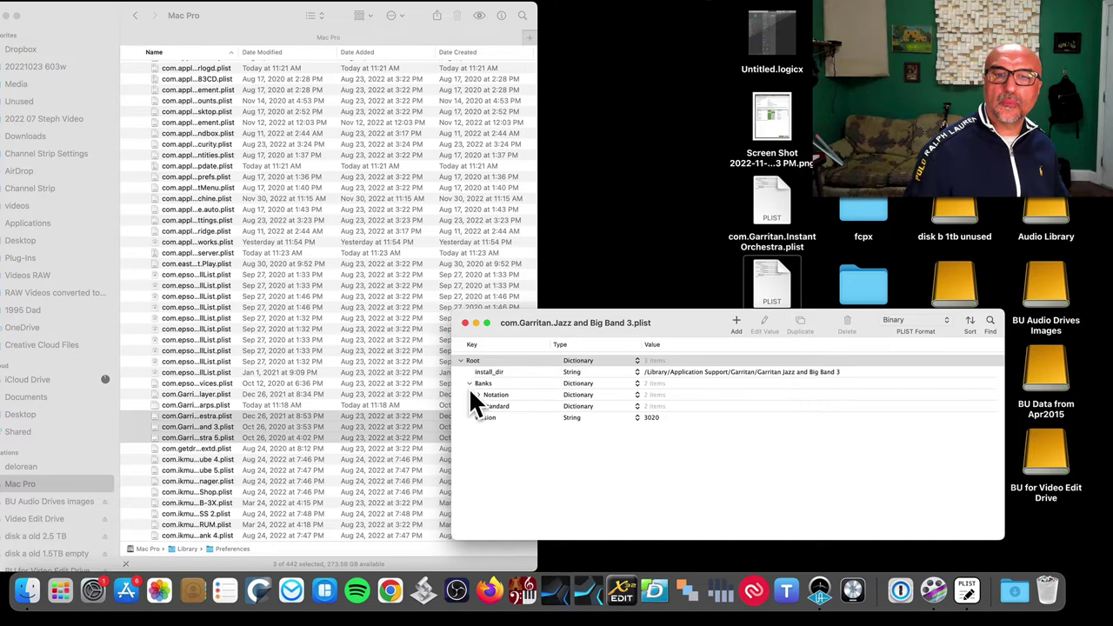
pyautogui.click(478, 407)
pyautogui.click(479, 390)
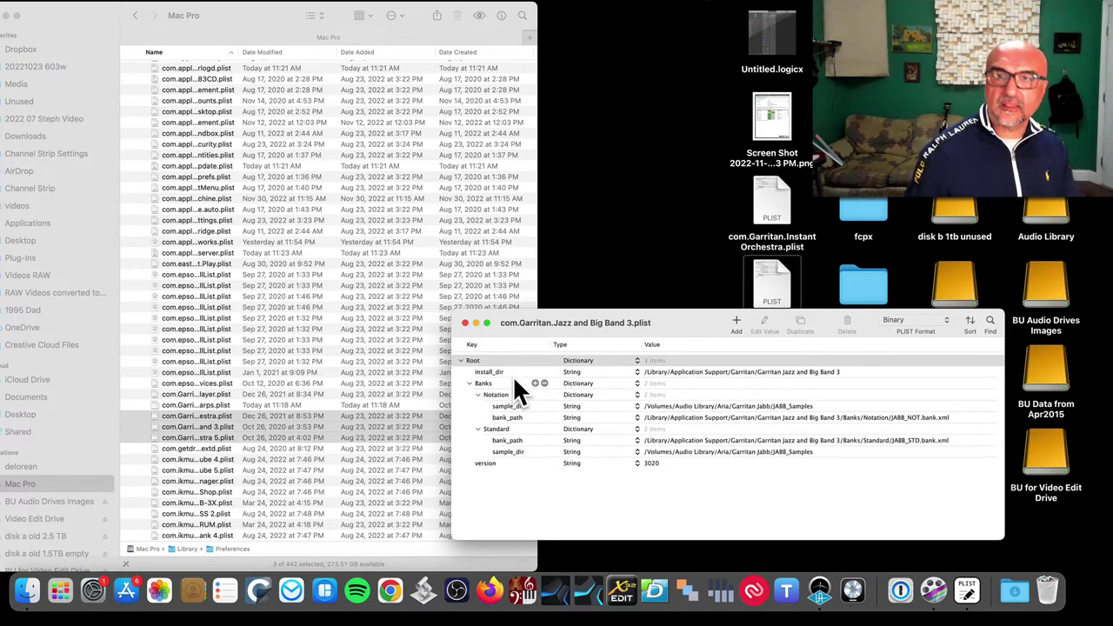
pyautogui.press('cmd+w')
# Move the three edited Garritan preference files from the desktop into Library/Preferences, replacing all existing versions, and authorize the move with the account password
pyautogui.press('Down')
pyautogui.moveTo(720, 187); pyautogui.dragTo(332, 426)
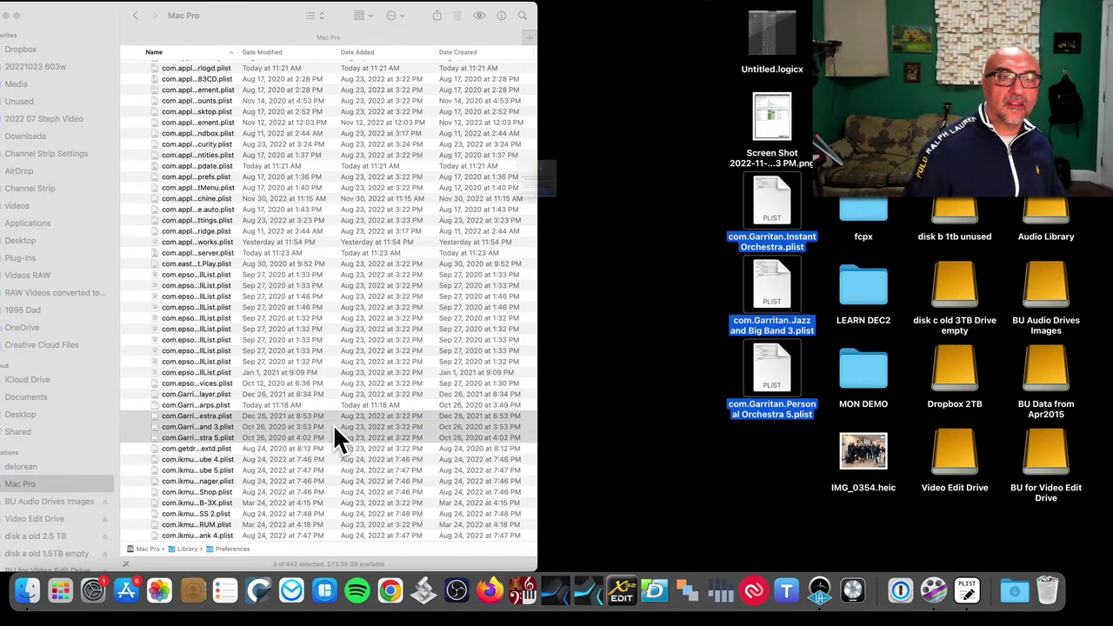
pyautogui.click(567, 232)
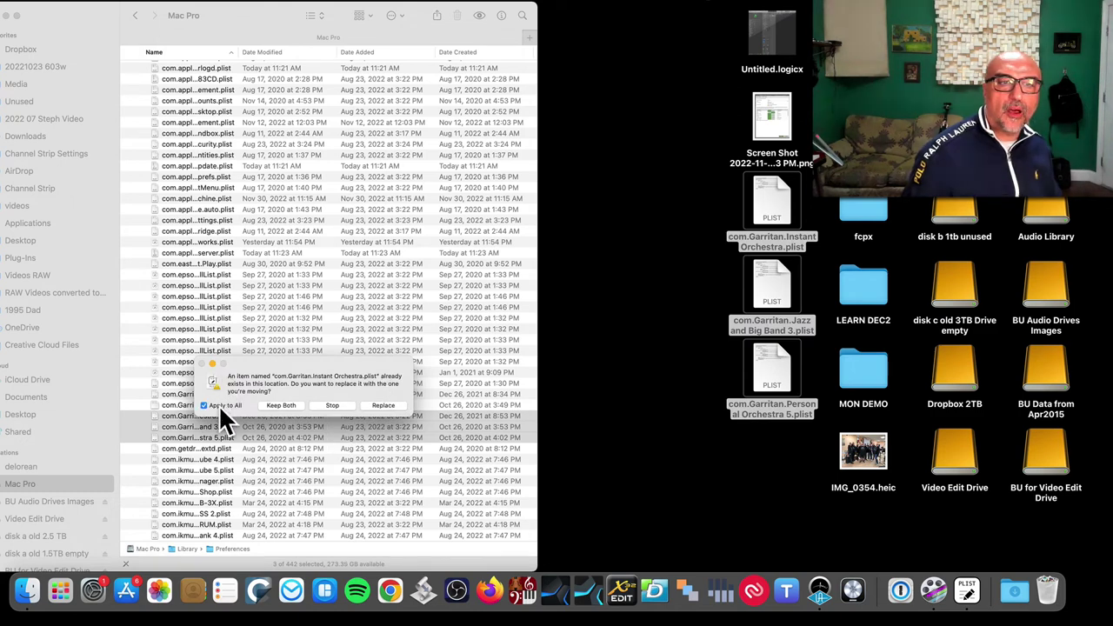
pyautogui.click(380, 405)
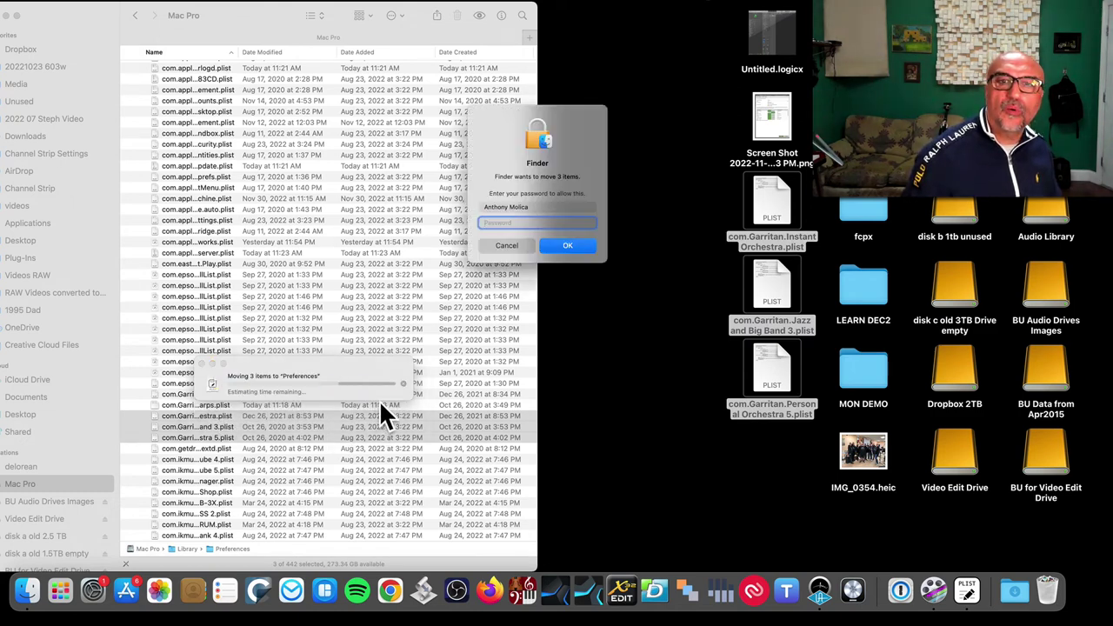
pyautogui.write('••')
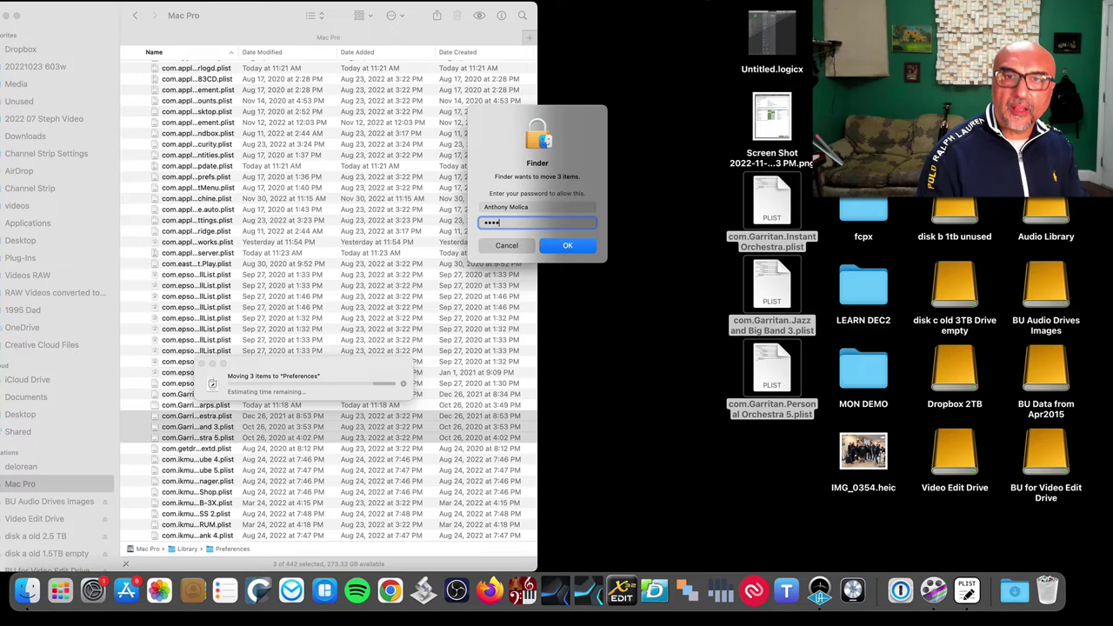
pyautogui.press('Return')
# Inspect the file info of com.Garritan.Harps.plist, including its sample path preview and sharing permissions, and close the info window
pyautogui.click(268, 415)
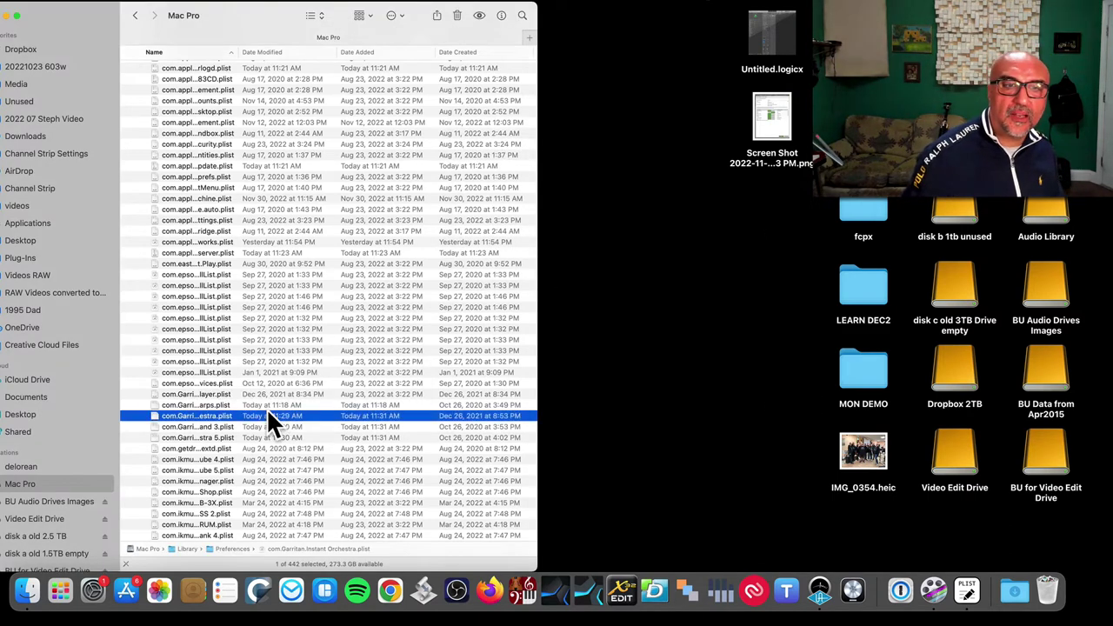
pyautogui.click(274, 404)
pyautogui.press('super+i')
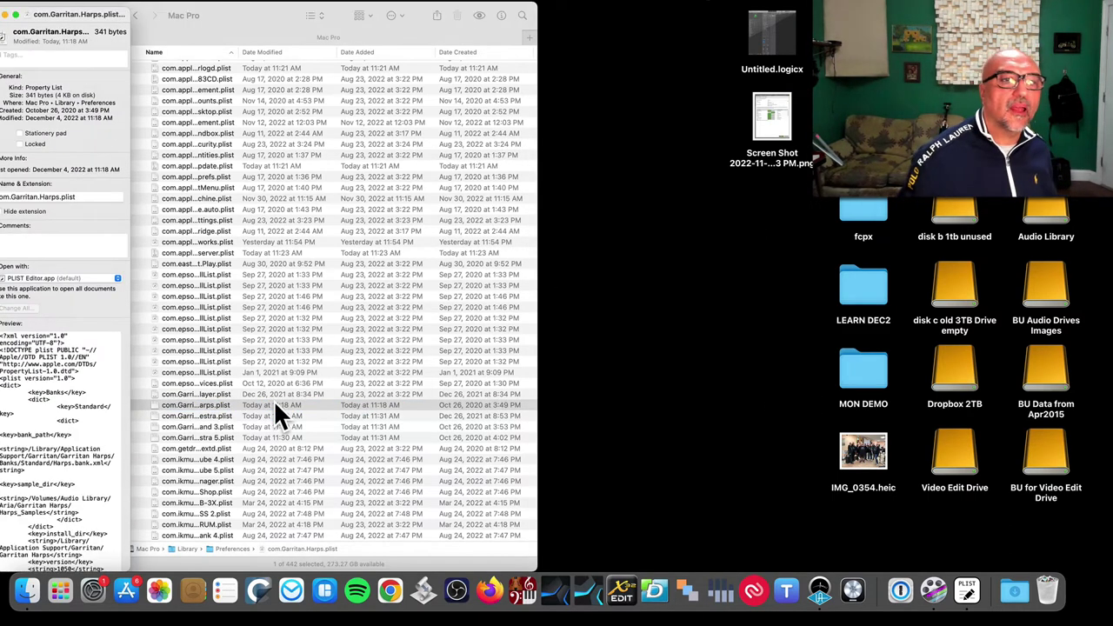
pyautogui.scroll(2, 41, 399)
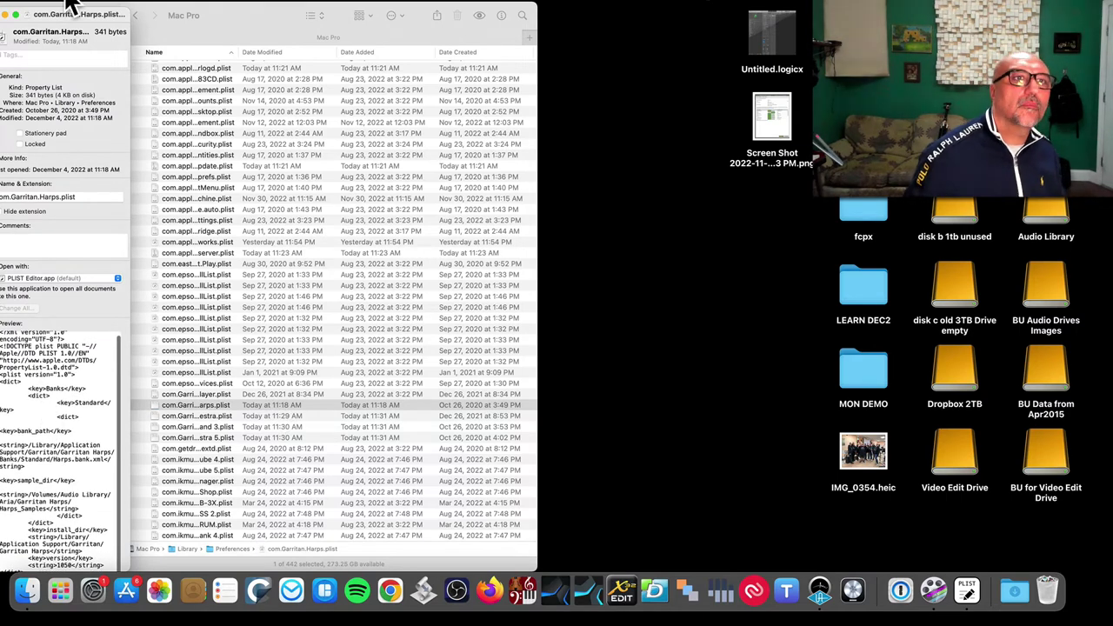
pyautogui.moveTo(66, 14); pyautogui.dragTo(588, 11)
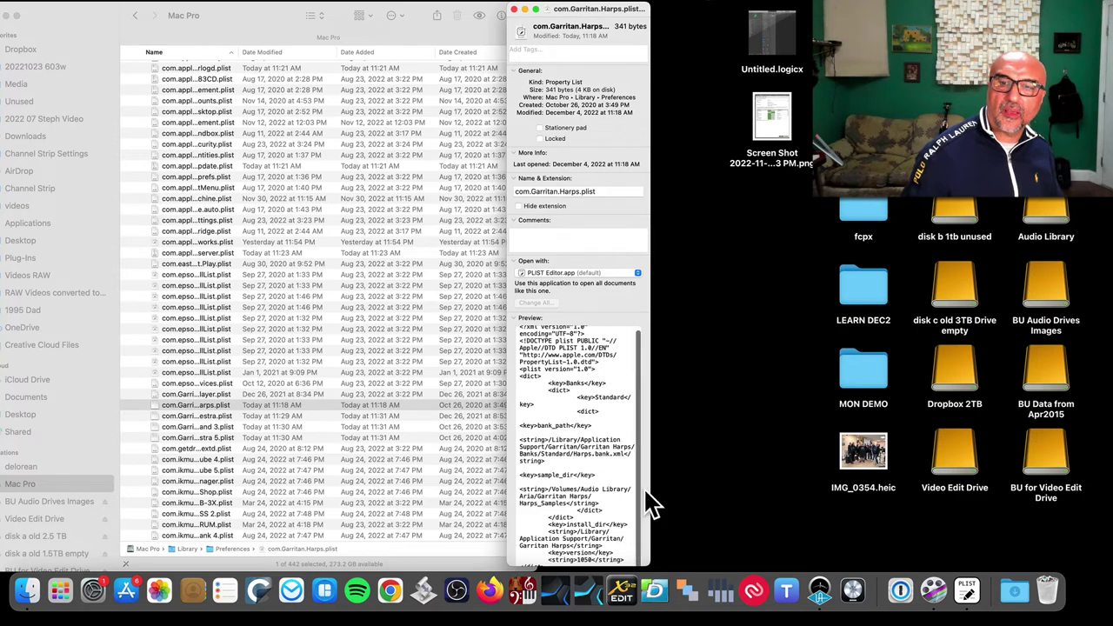
pyautogui.scroll(-5, 651, 500)
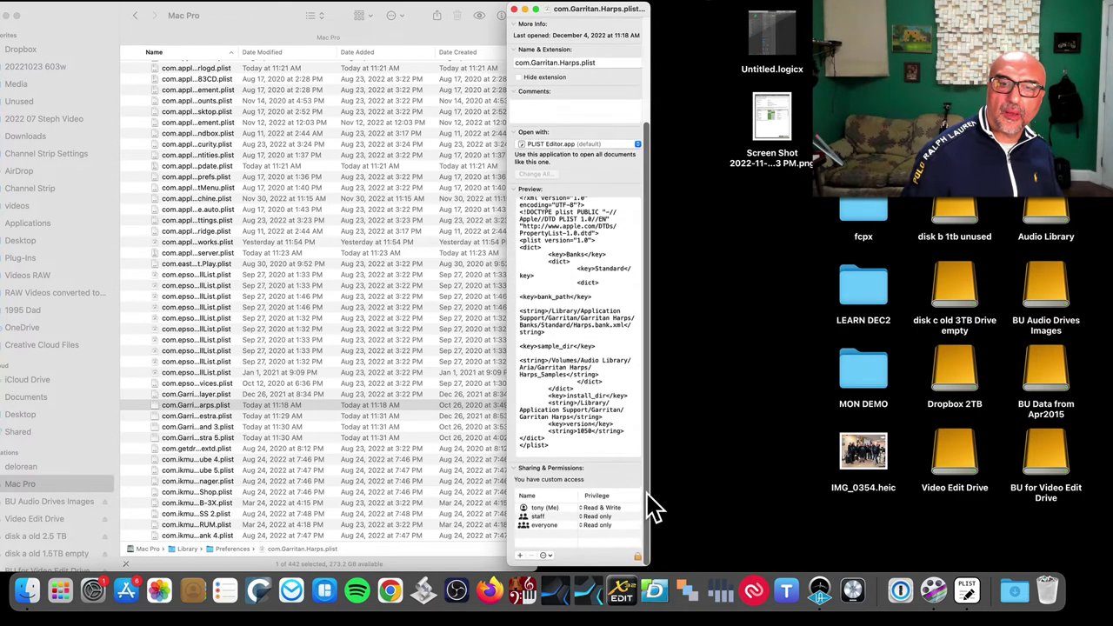
pyautogui.click(565, 508)
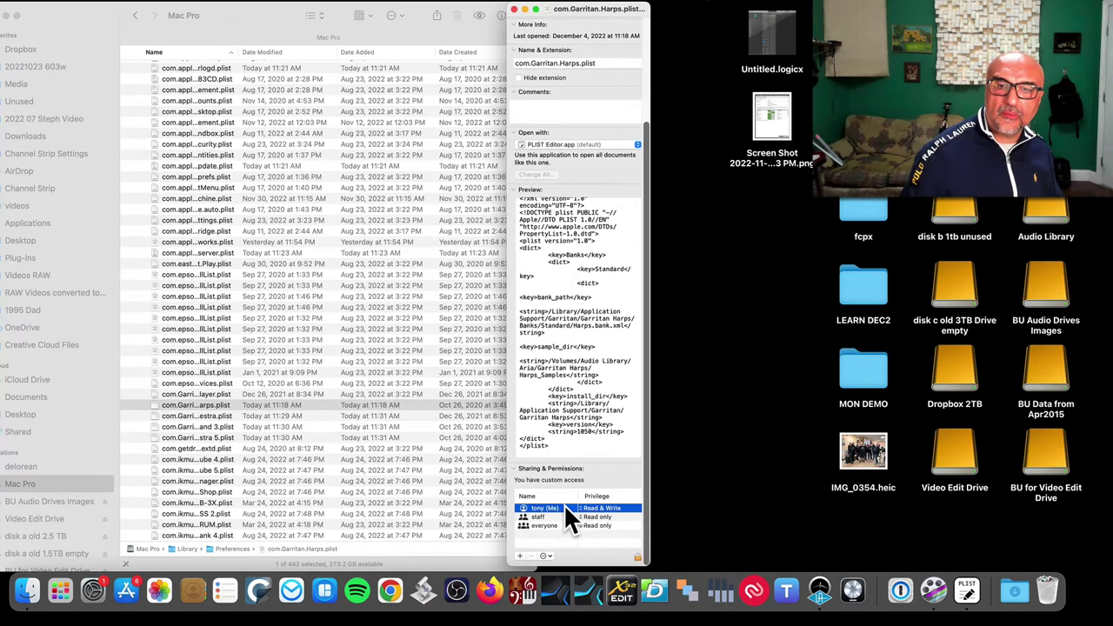
pyautogui.click(513, 9)
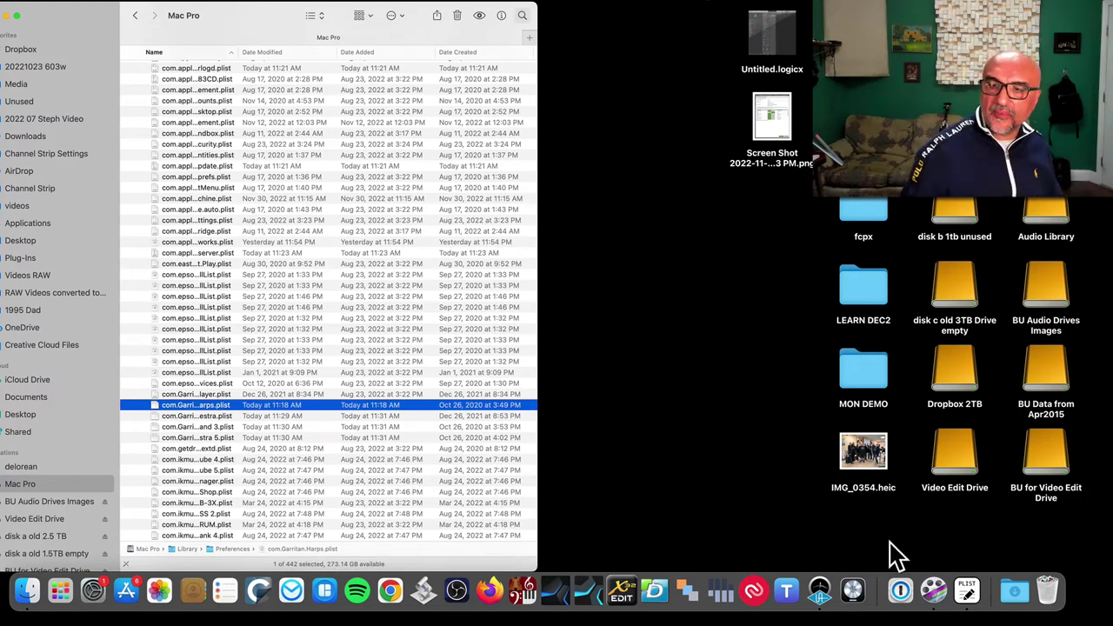
# Switch to Logic Pro, open the Untitled.logicx project from the desktop, and load ARIA Player as the track's instrument
pyautogui.click(852, 592)
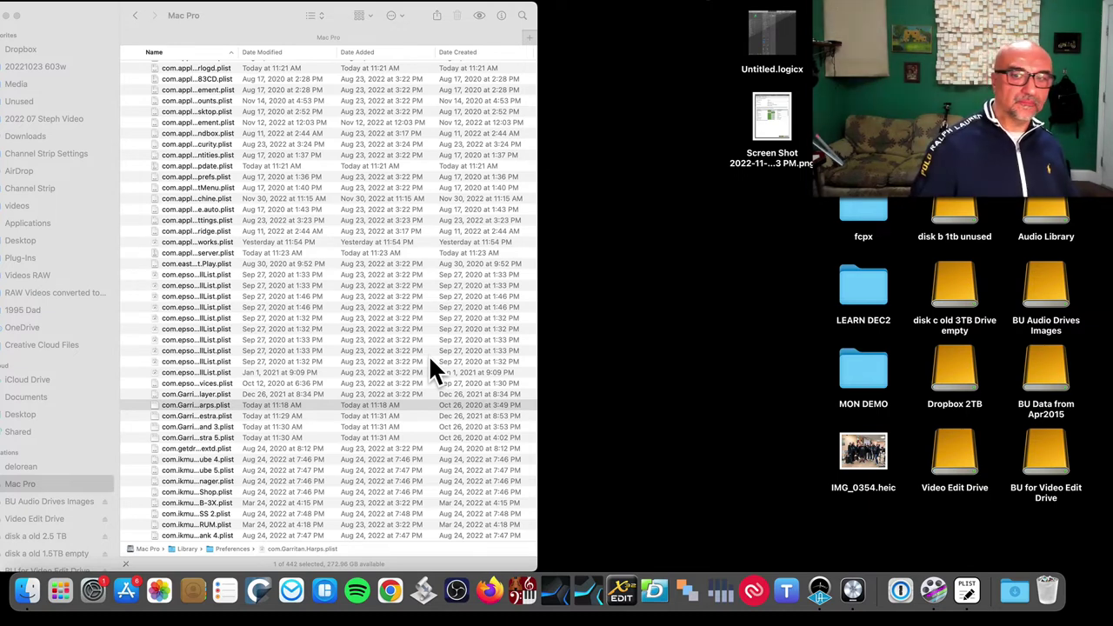
pyautogui.doubleClick(770, 44)
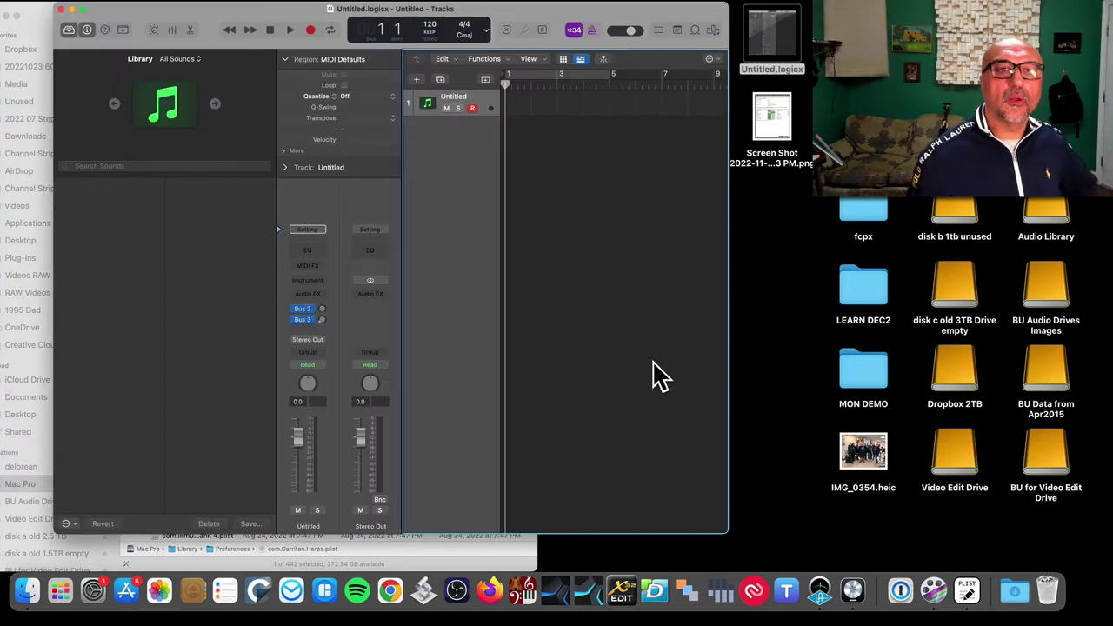
pyautogui.click(313, 280)
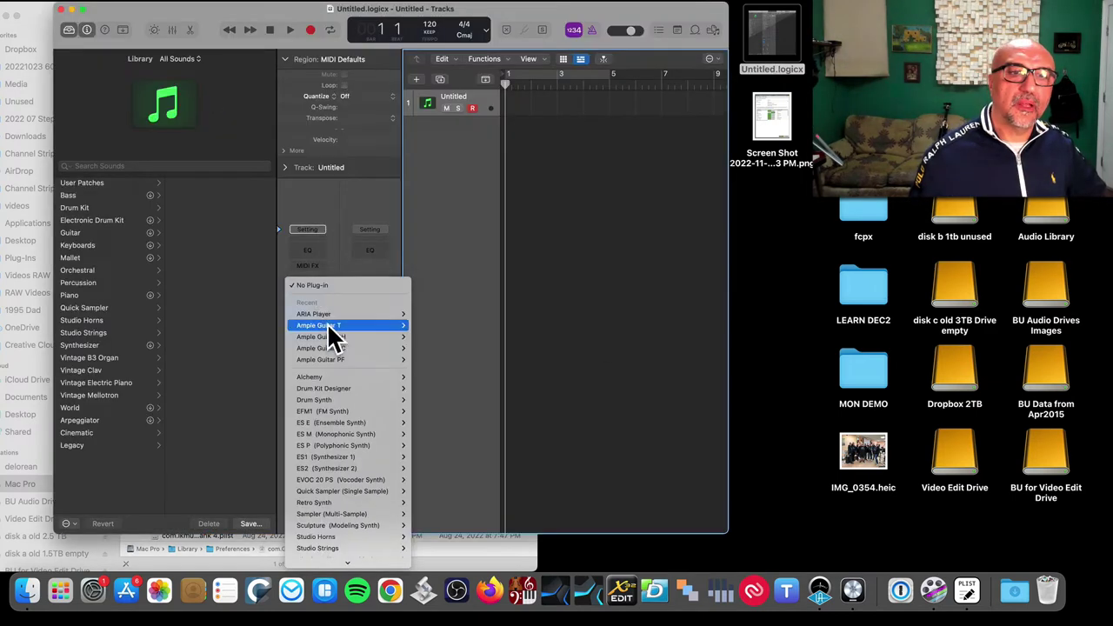
pyautogui.moveTo(348, 313)
pyautogui.click(453, 325)
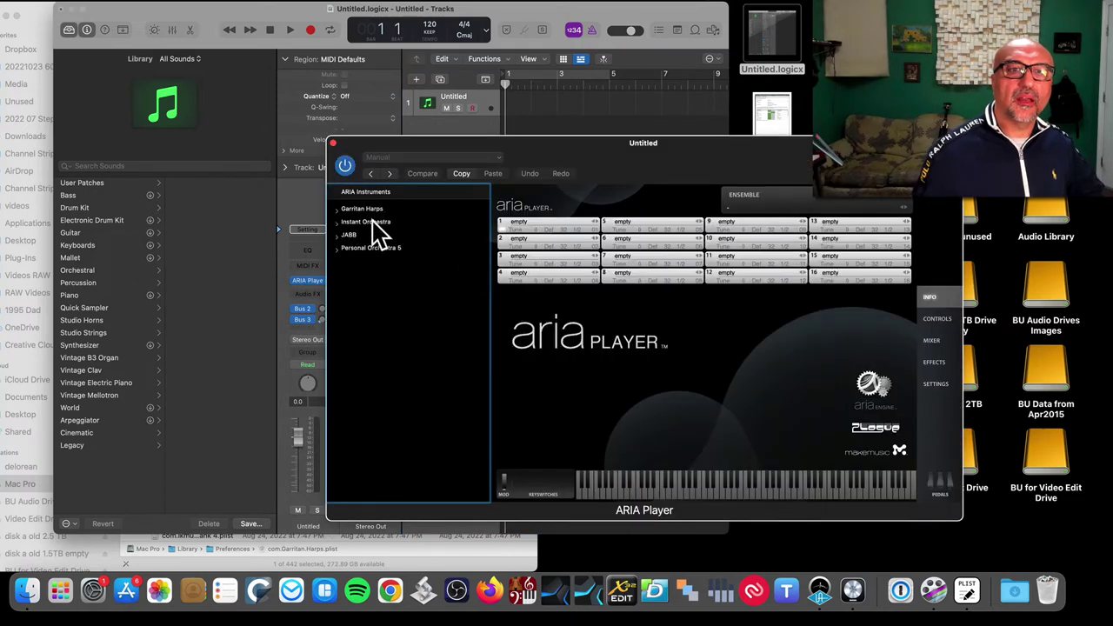
# Load English Horn 1 Plr2 from Personal Orchestra 5's Standard woodwinds, under Oboes and English Horns, read the ARIA Player message, and dismiss it
pyautogui.click(339, 236)
pyautogui.click(337, 275)
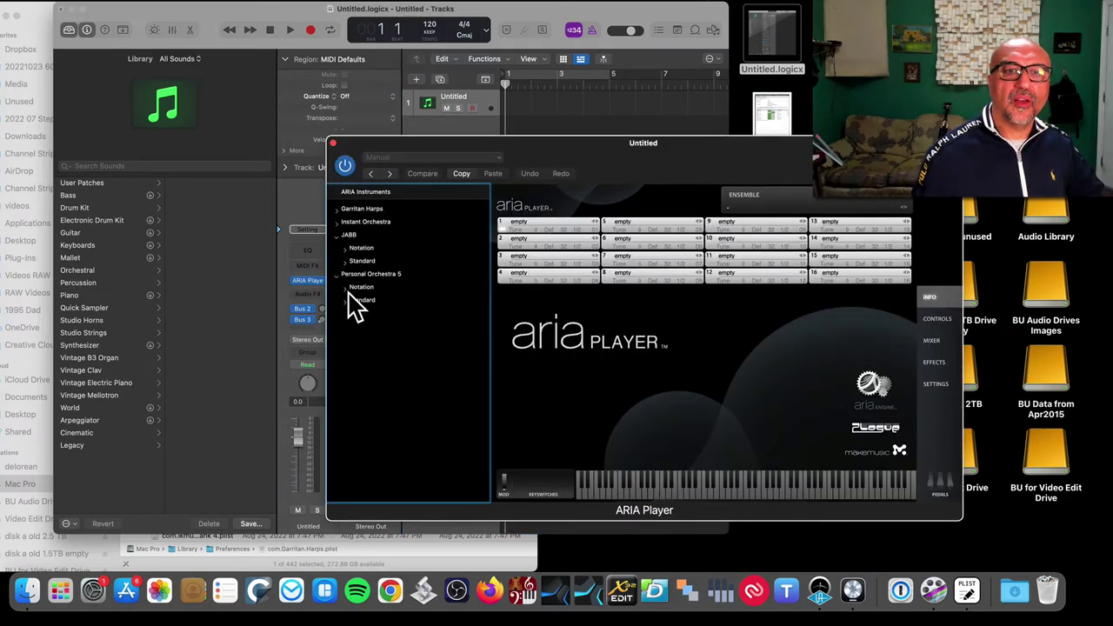
pyautogui.click(345, 300)
pyautogui.doubleClick(382, 314)
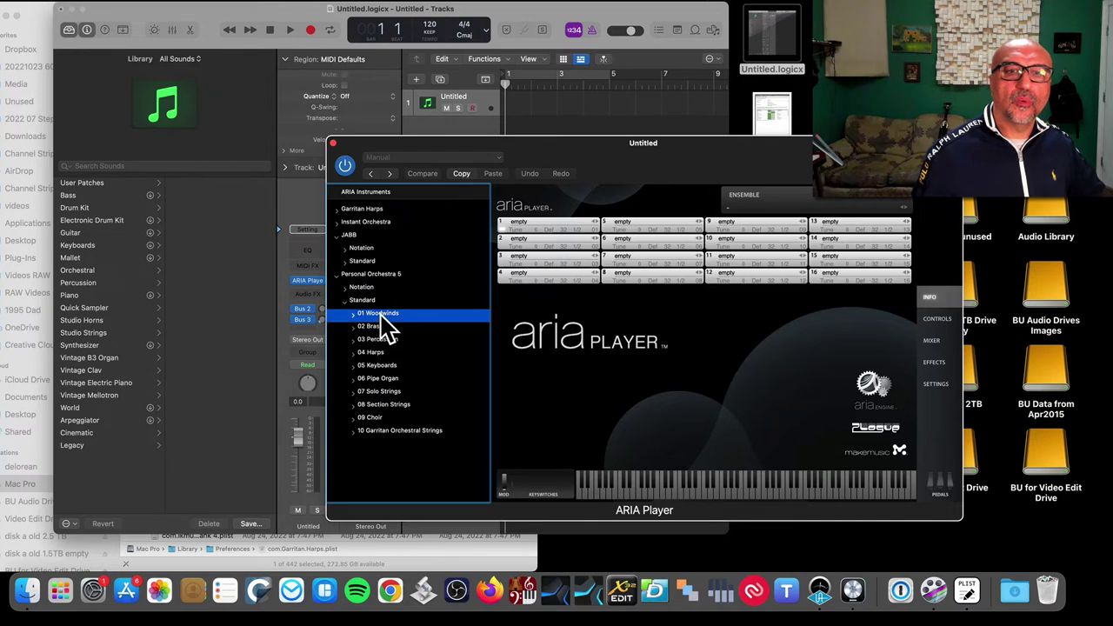
pyautogui.click(384, 327)
pyautogui.doubleClick(381, 328)
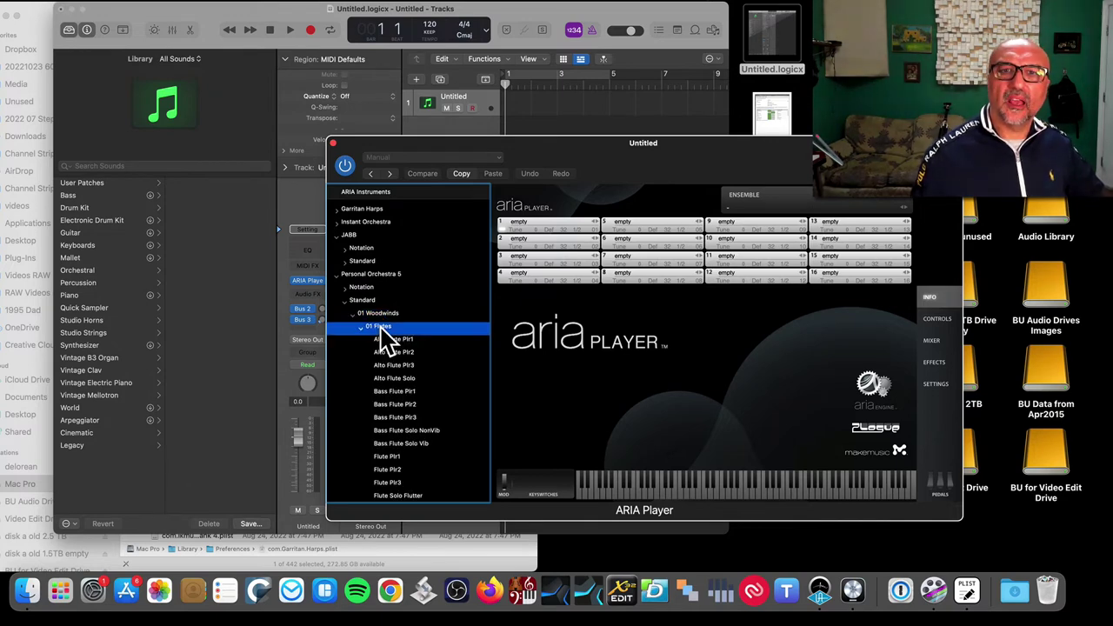
pyautogui.doubleClick(381, 328)
pyautogui.doubleClick(382, 339)
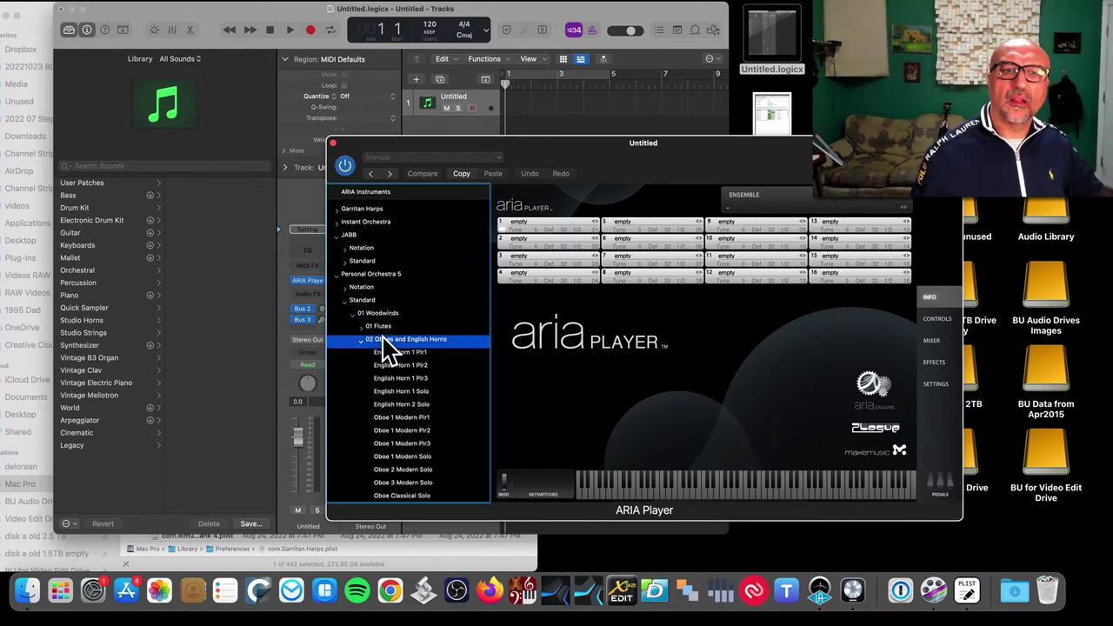
pyautogui.click(399, 366)
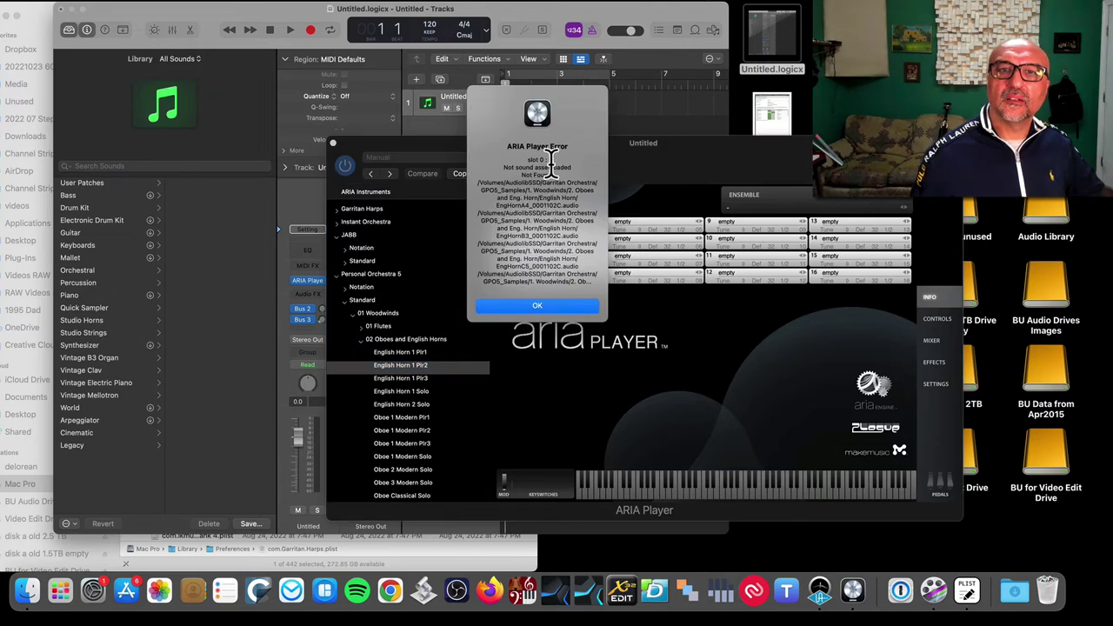
pyautogui.moveTo(598, 183); pyautogui.dragTo(577, 248)
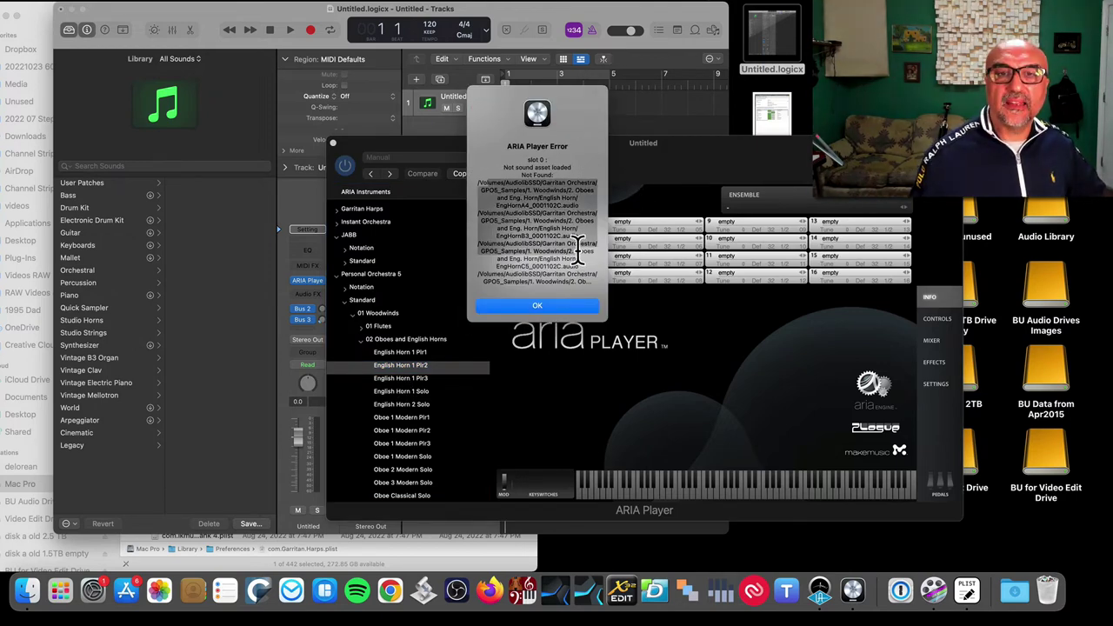
pyautogui.click(561, 308)
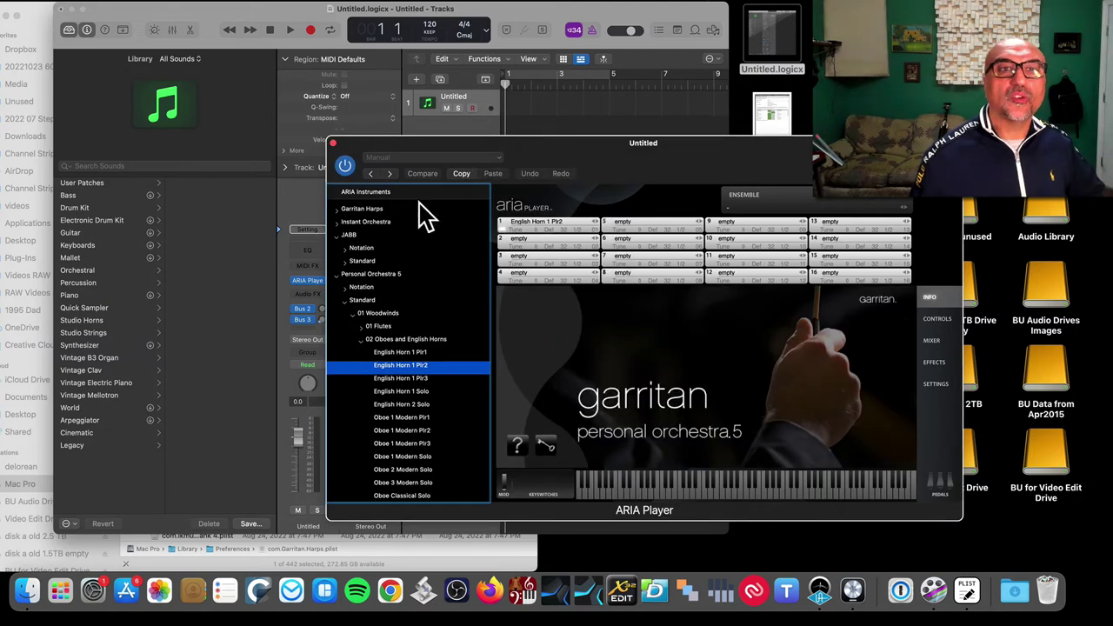
# Close the ARIA Player window and quit Logic Pro, saving the changes to Untitled.logicx
pyautogui.click(334, 143)
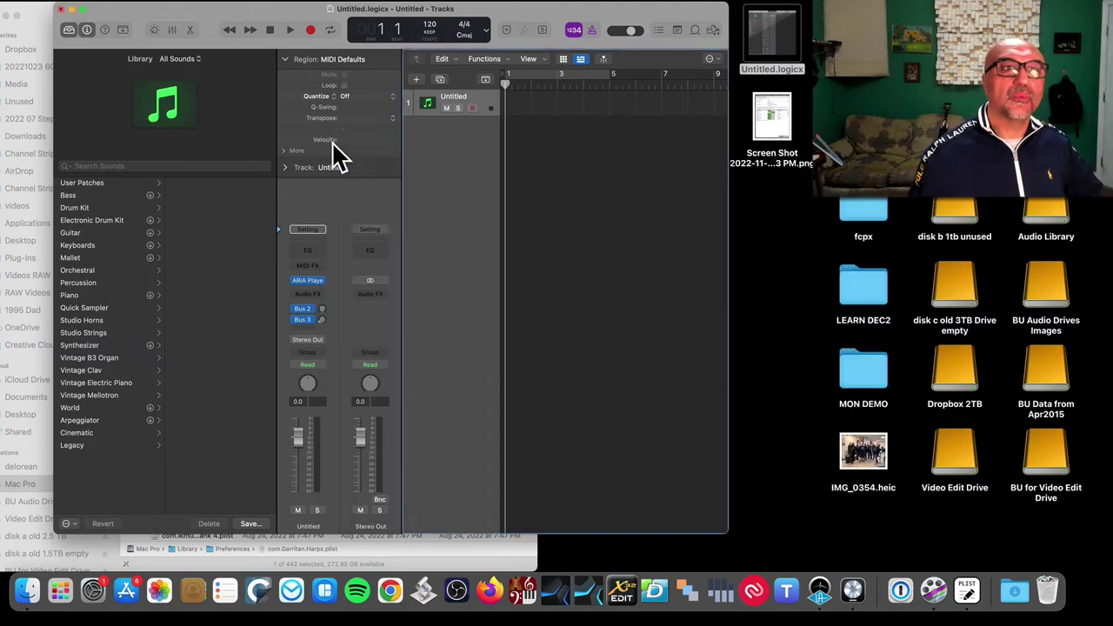
pyautogui.click(54, 5)
pyautogui.click(48, 184)
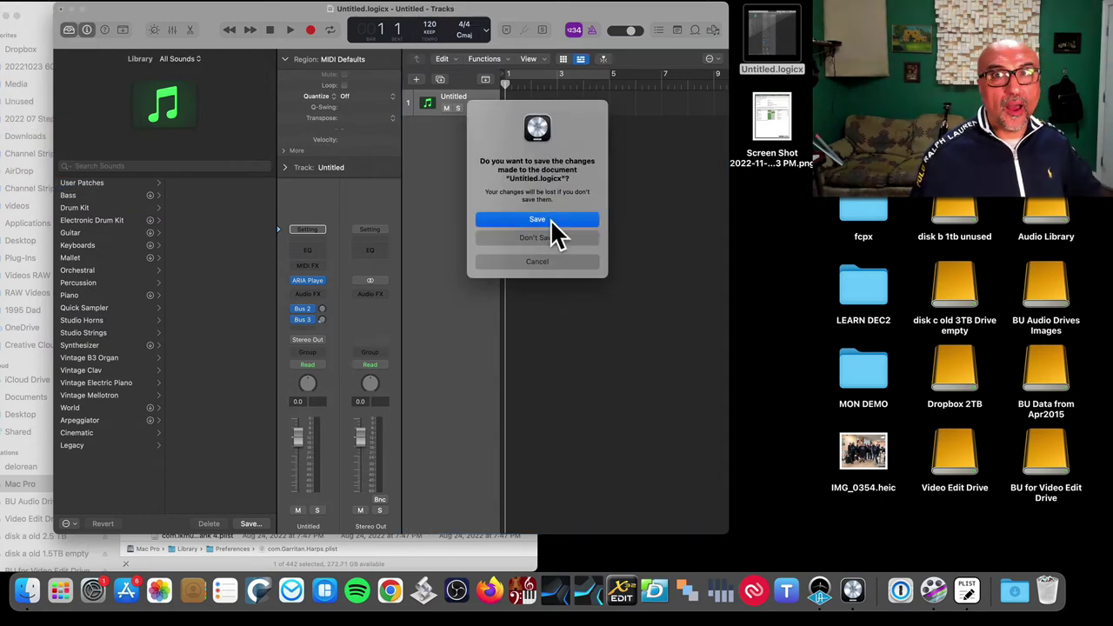
pyautogui.click(551, 237)
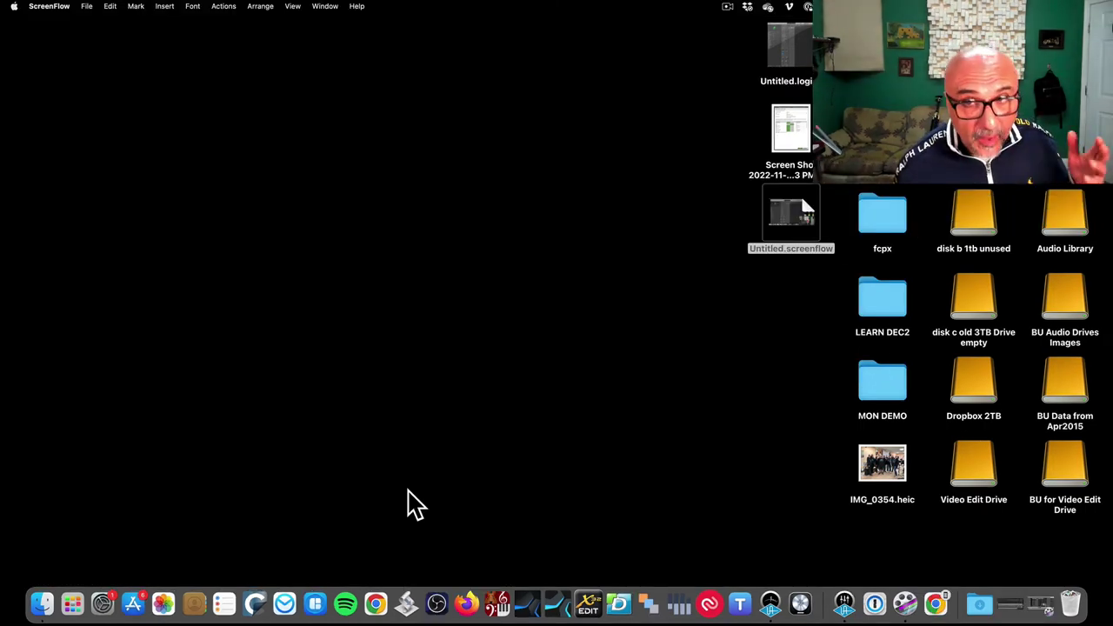
# Reopen the Untitled.logicx project from the desktop and bring up the ARIA Player on its track
pyautogui.click(804, 68)
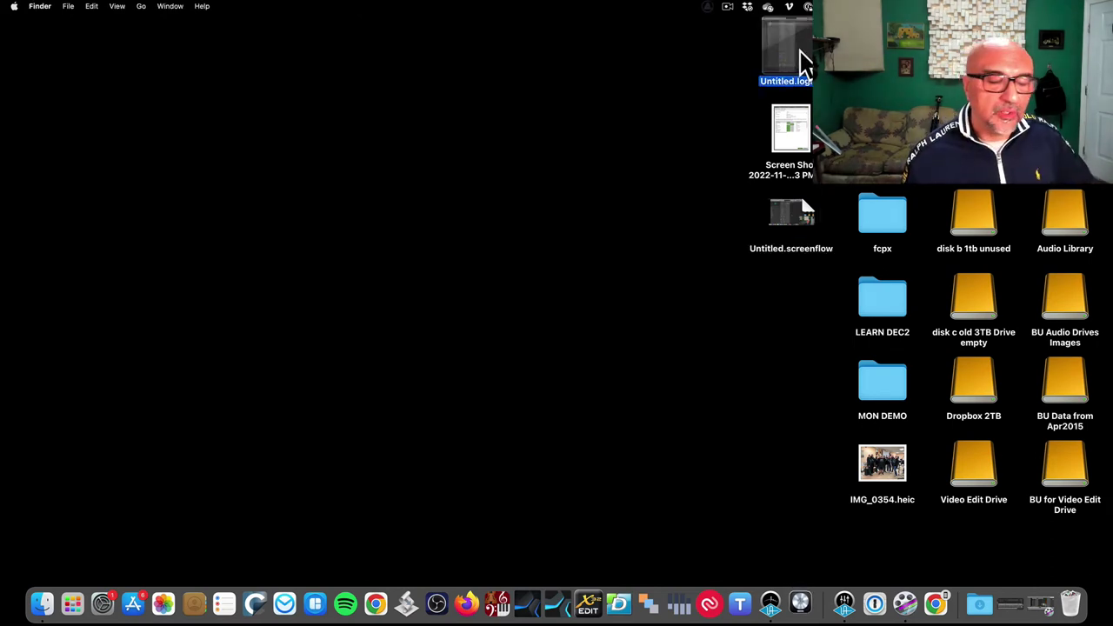
pyautogui.doubleClick(803, 62)
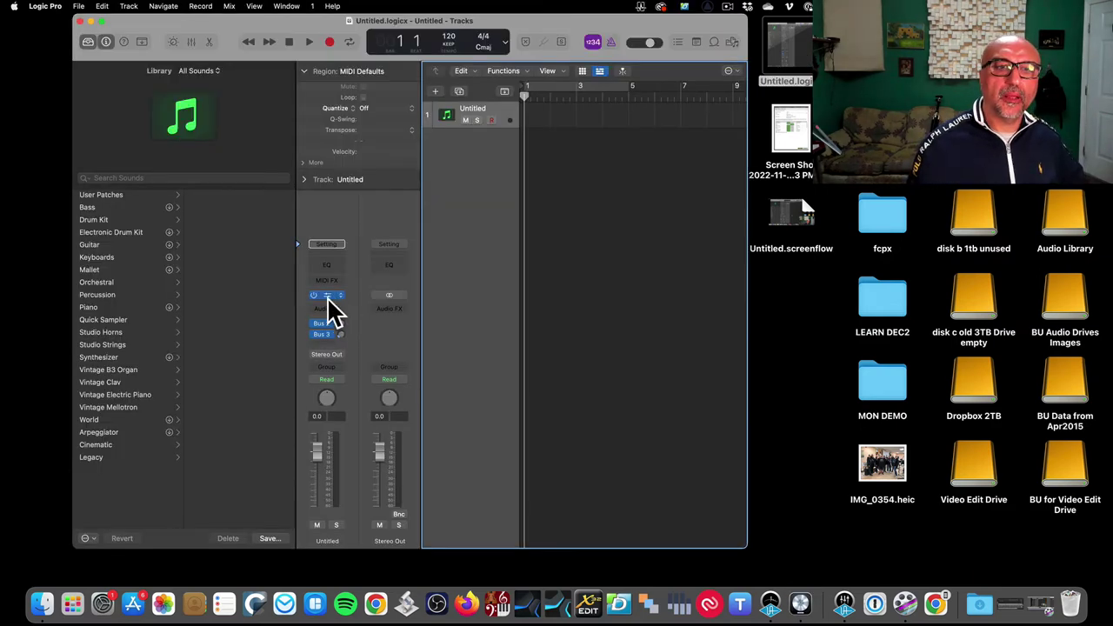
pyautogui.click(327, 297)
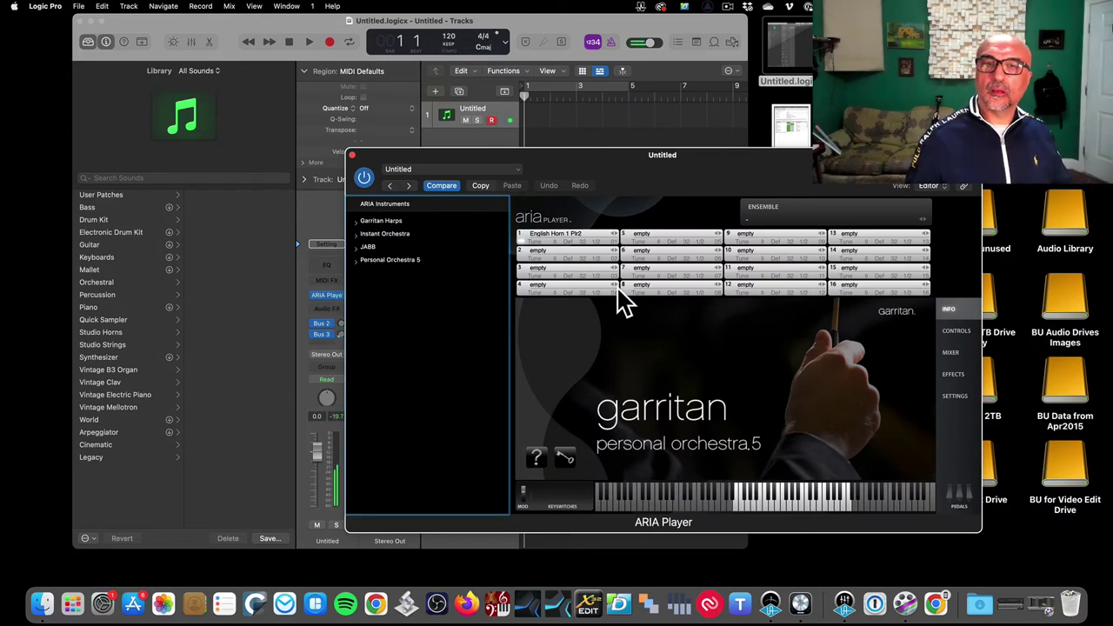
# Load Violas Lush from Personal Orchestra 5's Standard bank, under Section Strings, to test its samples
pyautogui.click(356, 260)
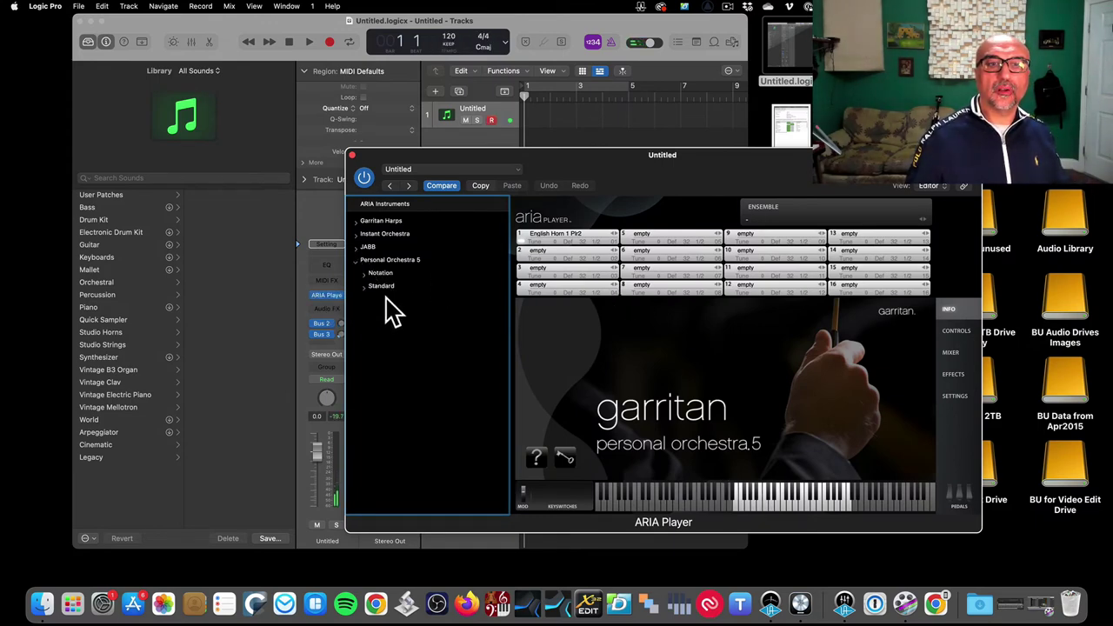
pyautogui.click(365, 286)
pyautogui.click(373, 391)
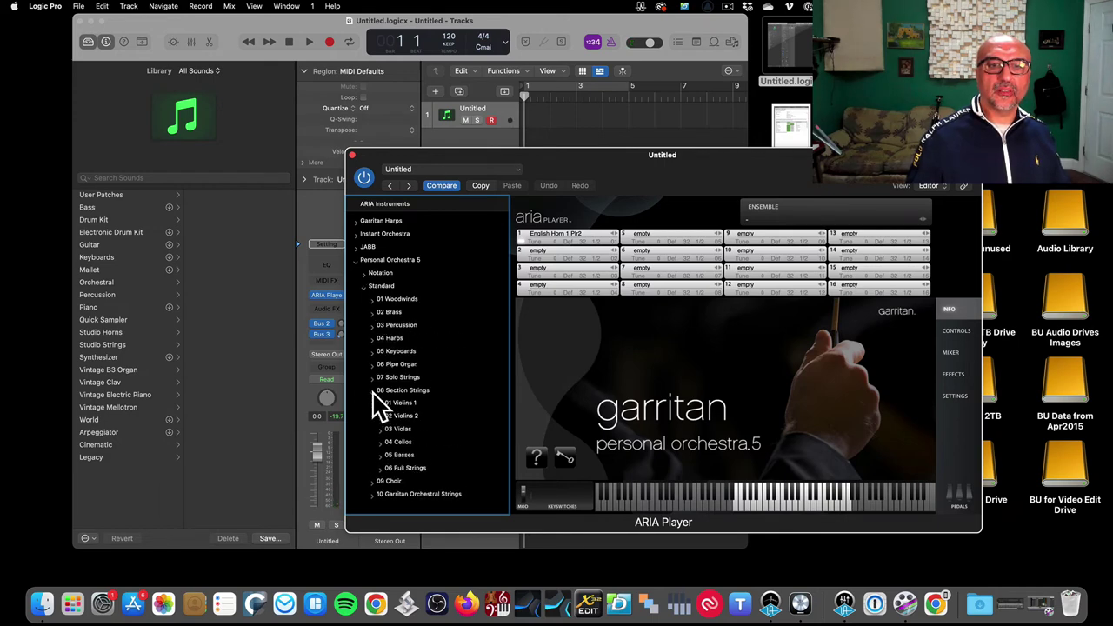
pyautogui.click(380, 430)
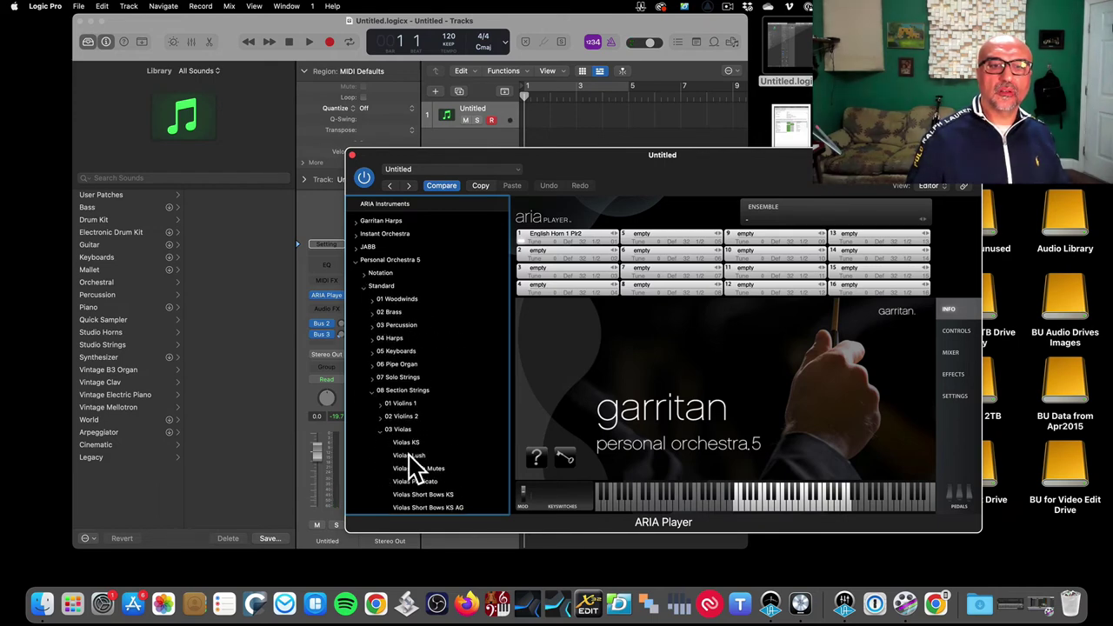
pyautogui.click(409, 455)
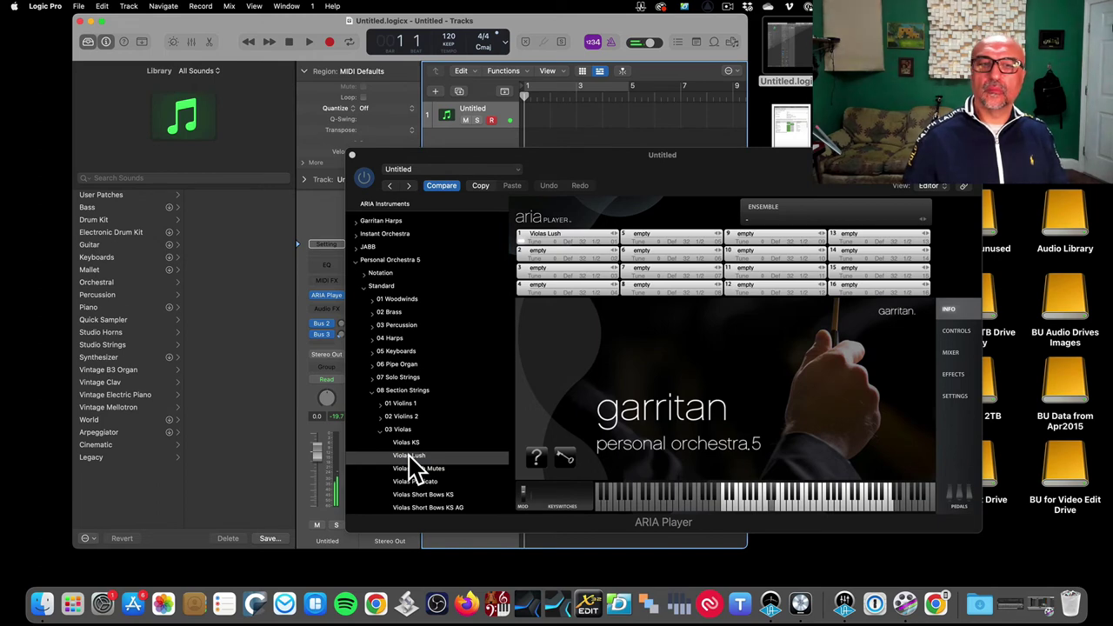
# Load n-Viola 1 Plr2 from Personal Orchestra 5's Notation bank, under Solo Strings, to test it, and close the ARIA Player window
pyautogui.click(363, 286)
pyautogui.click(364, 273)
pyautogui.click(373, 364)
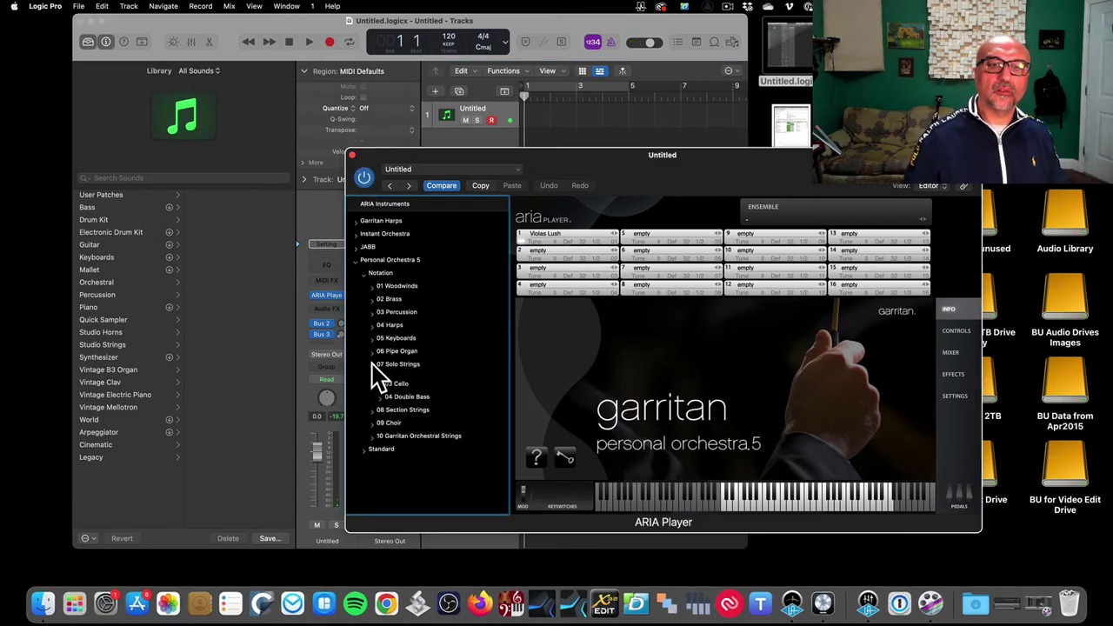
pyautogui.click(385, 392)
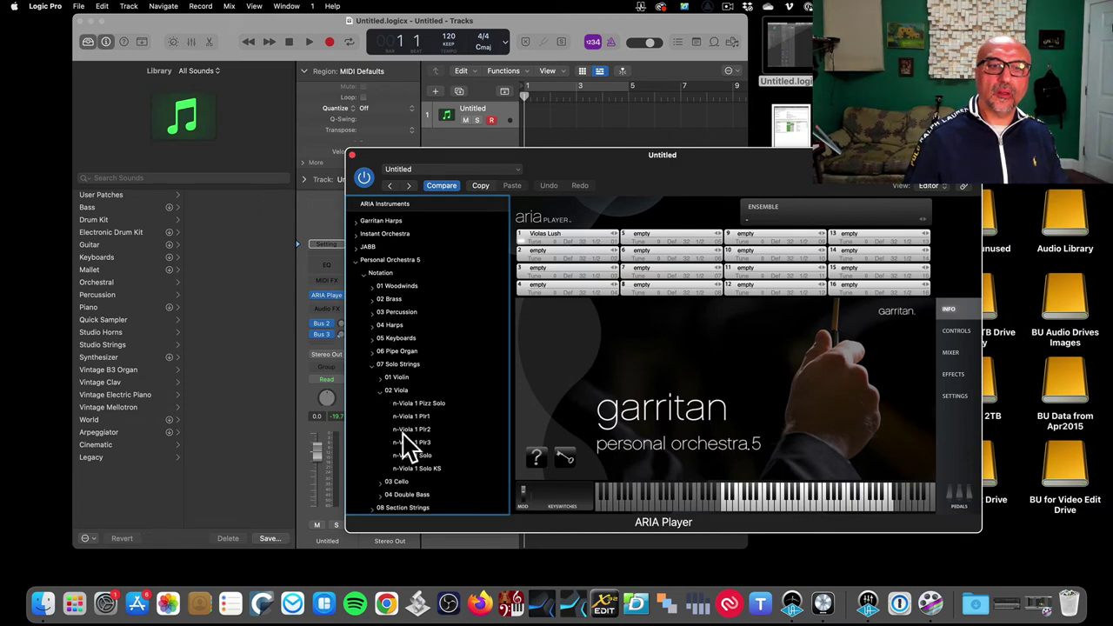
pyautogui.click(405, 431)
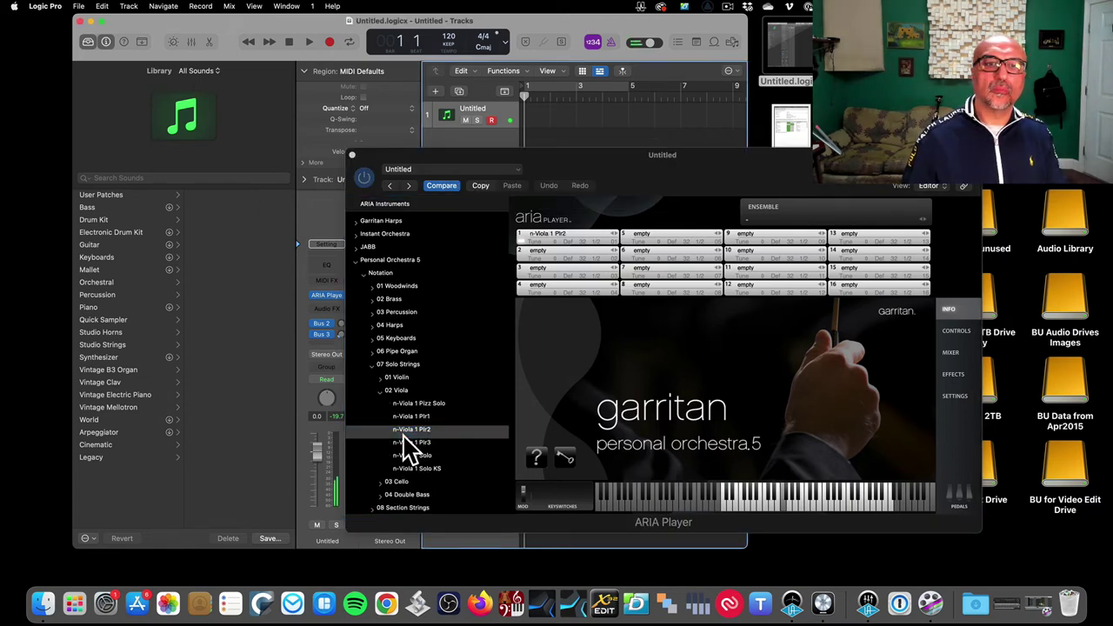
pyautogui.press('super+w')
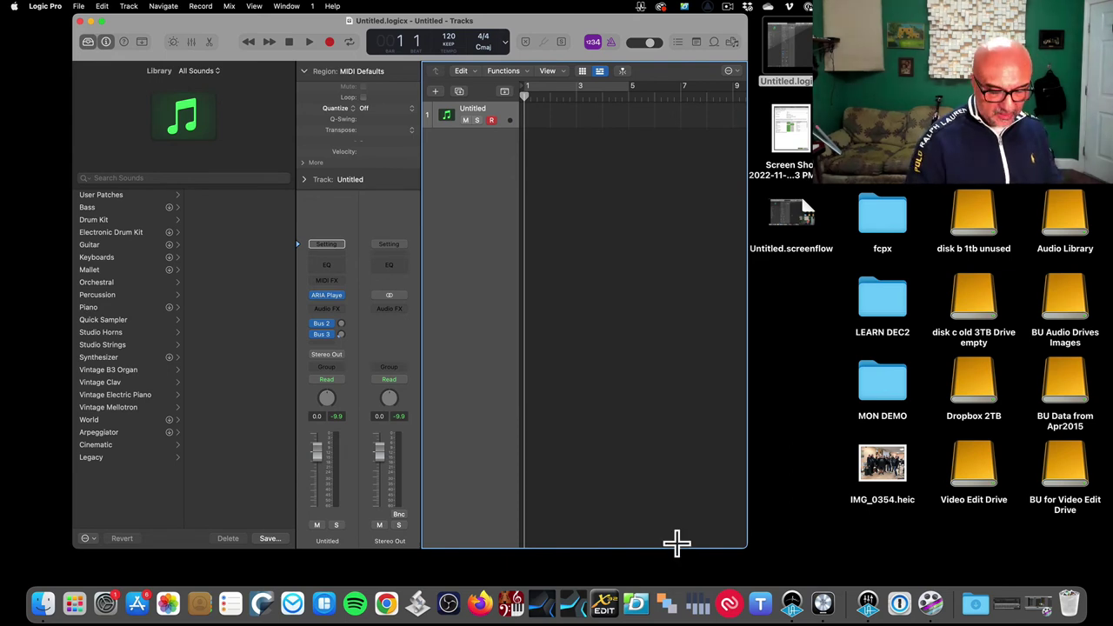
# Switch to TextEdit and clear all existing text from the Untitled.rtf document
pyautogui.press('super+space')
pyautogui.write('tex')
pyautogui.press('Return')
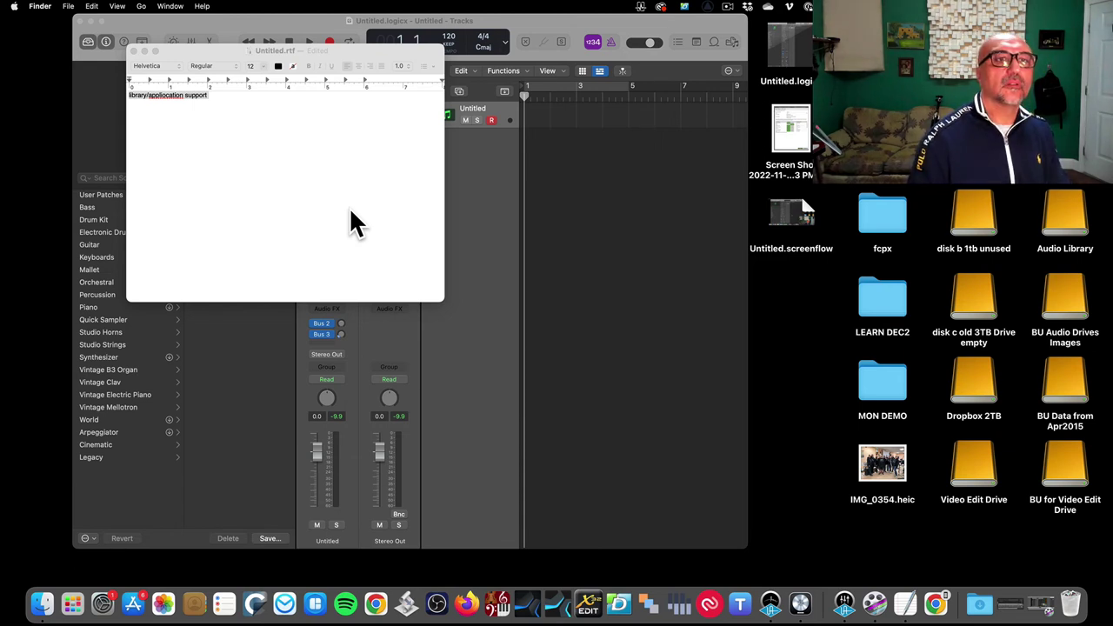
pyautogui.click(350, 209)
pyautogui.press('super+a')
pyautogui.press('BackSpace')
# Write the first note line "mac hd/library/preferences/.com.Garritan.???.plist <<instruments only!! not the player"
pyautogui.write('ma')
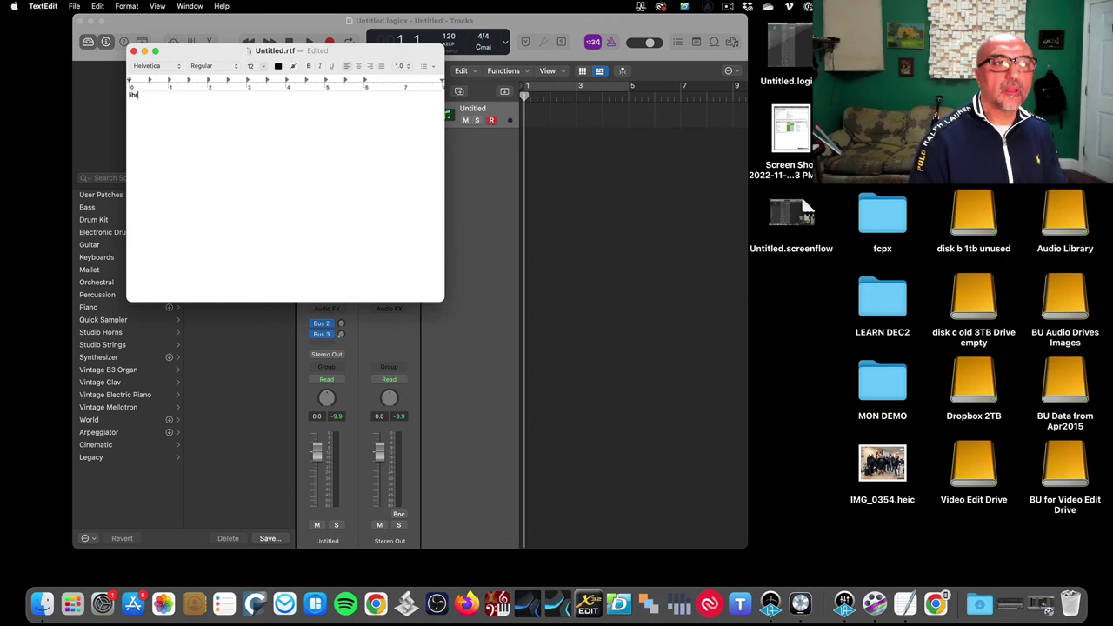
pyautogui.write('c hd/library/preferences')
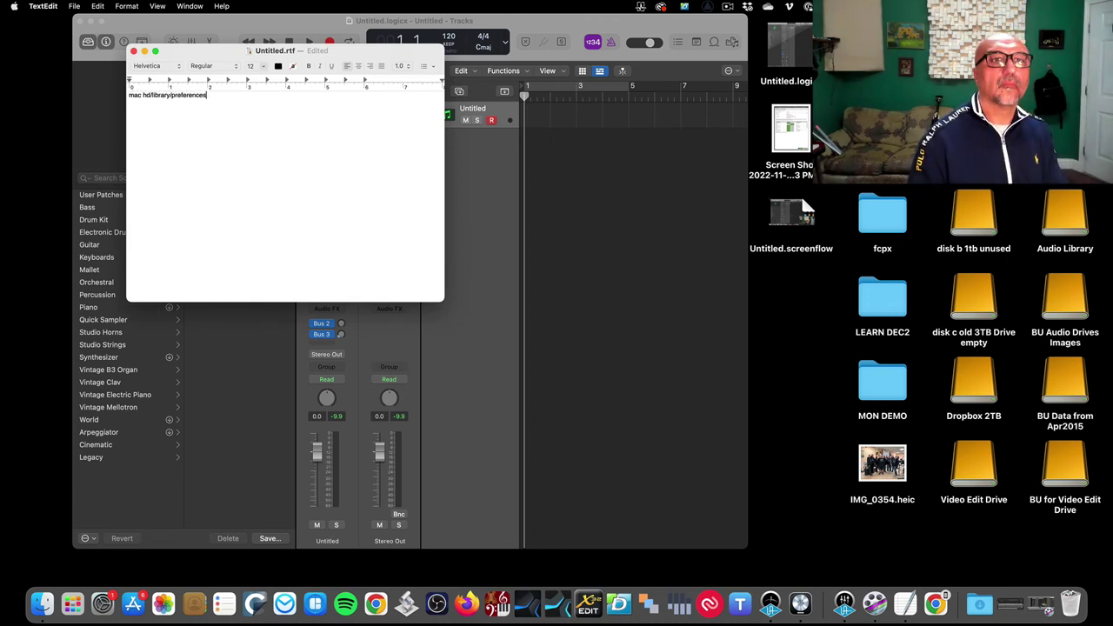
pyautogui.write('/com.Garritan.???.plist')
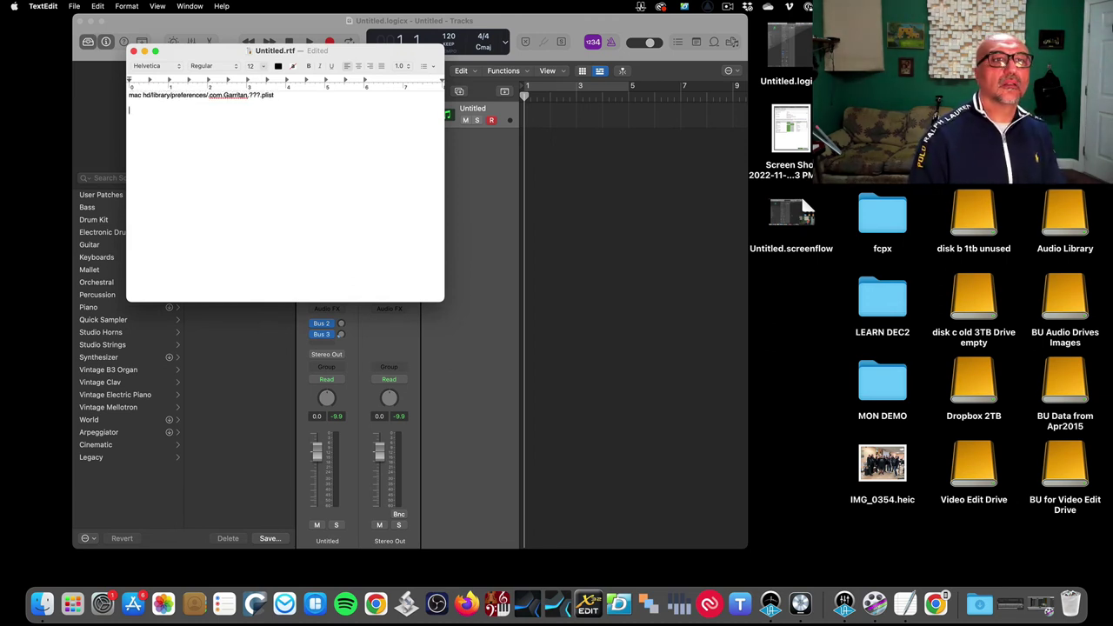
pyautogui.write(' <<instruments only!! not the pla')
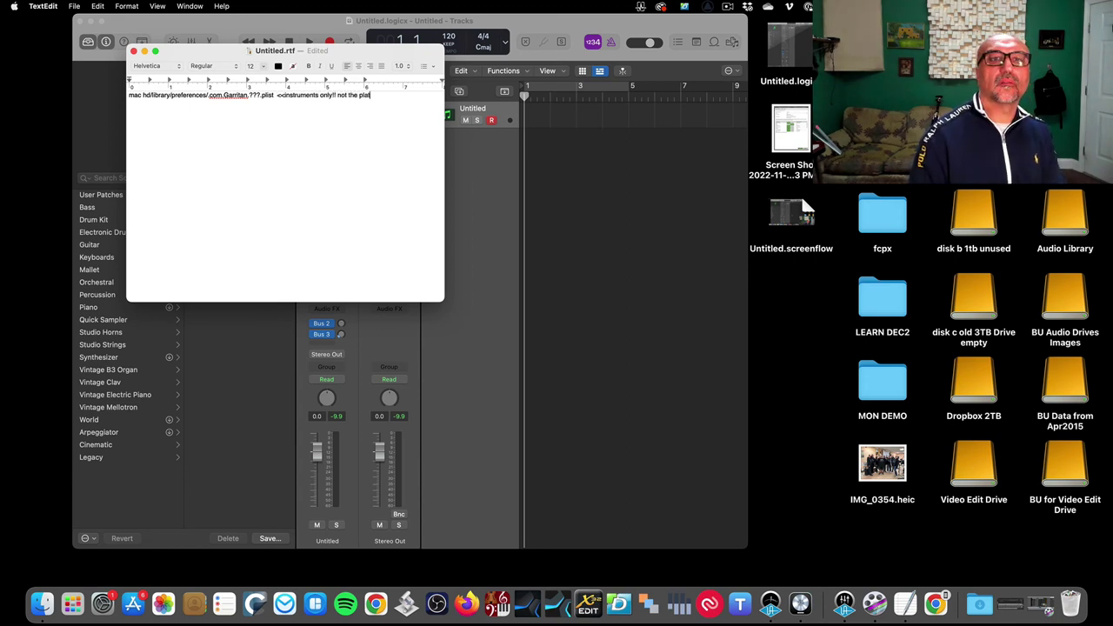
# Add "copy to desktop" and "edit the plist on the desktop!!" with indented lines "> change the path of the "notation" and "standard" folder/" and "> save"
pyautogui.press('Return')
pyautogui.press('Return')
pyautogui.write('edit the plist on the desktop')
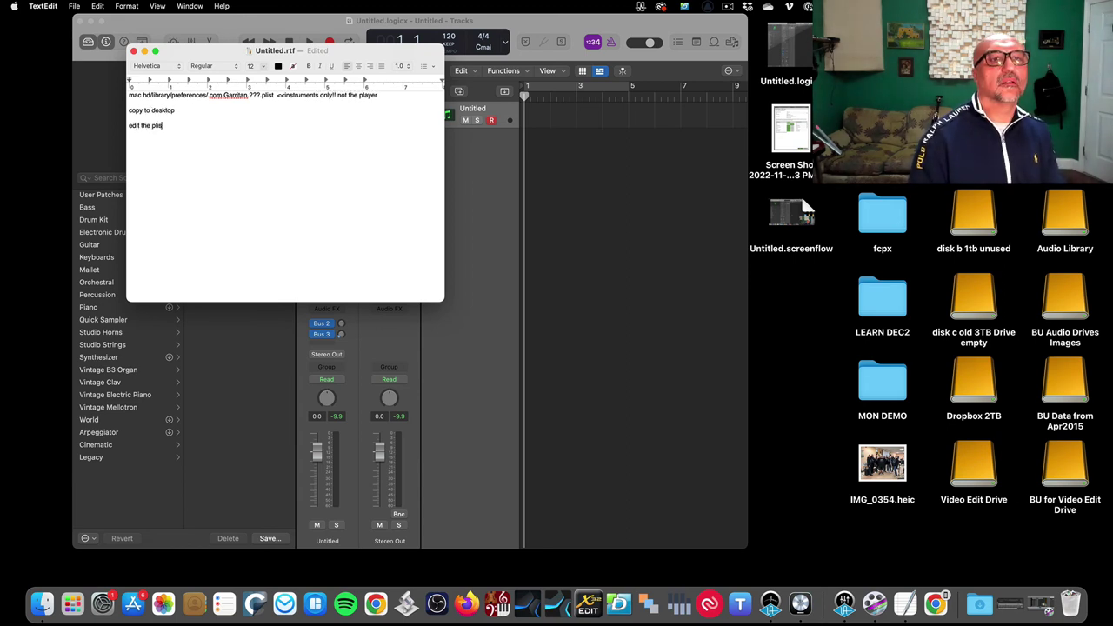
pyautogui.write('!! \t> change the path')
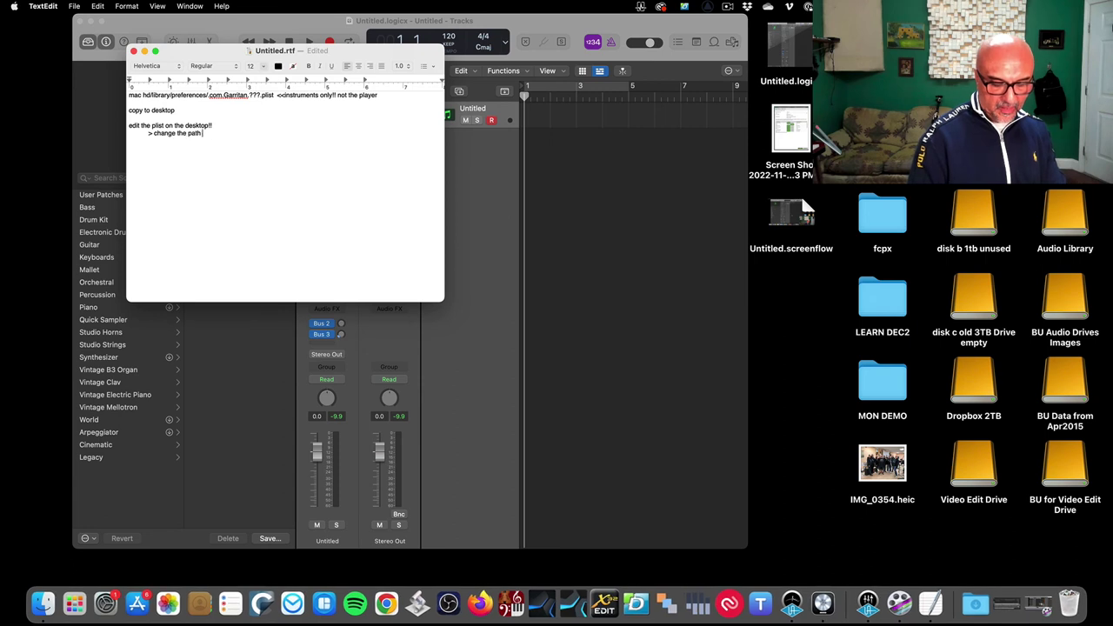
pyautogui.write(' of the "notation" and "standard"')
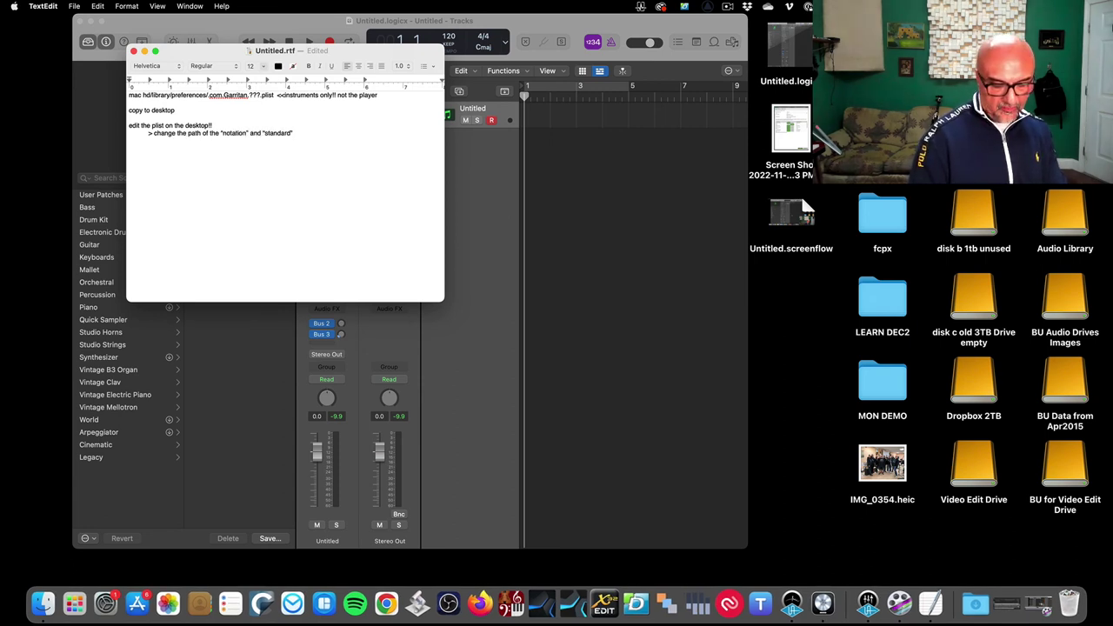
pyautogui.write(' folder/')
pyautogui.press('Return')
pyautogui.press('Tab')
pyautogui.write('> save')
# Add the closing note lines "> move back to library/preferences/ folder to overwrite" and "> rebootr computer"
pyautogui.press('Return')
pyautogui.press('Return')
pyautogui.write('> move back to ')
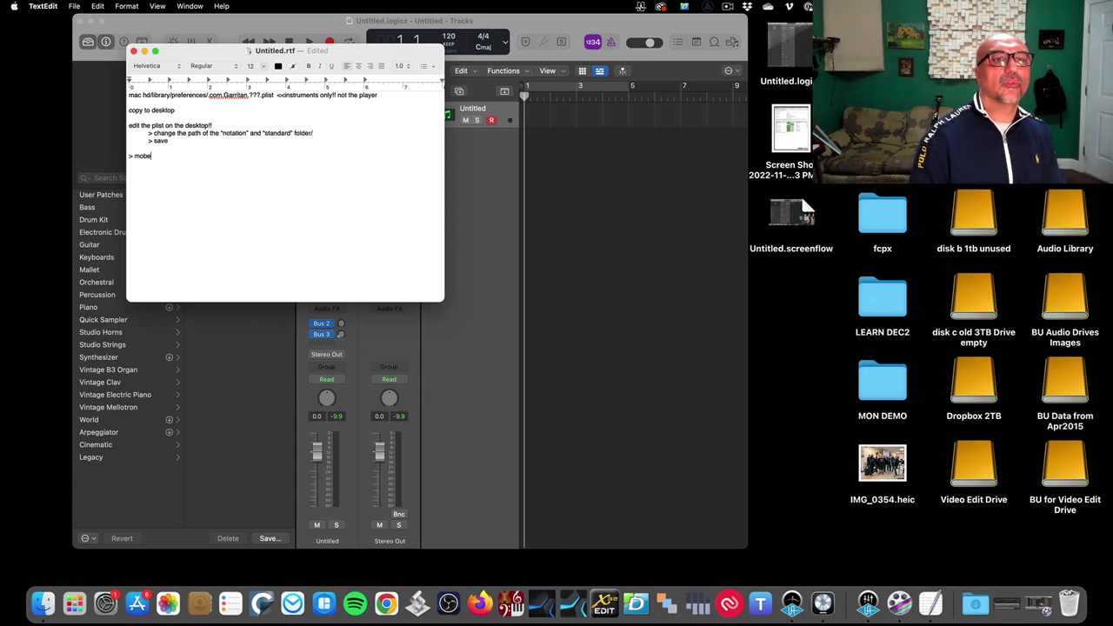
pyautogui.write('library/preferences/ folder to ove')
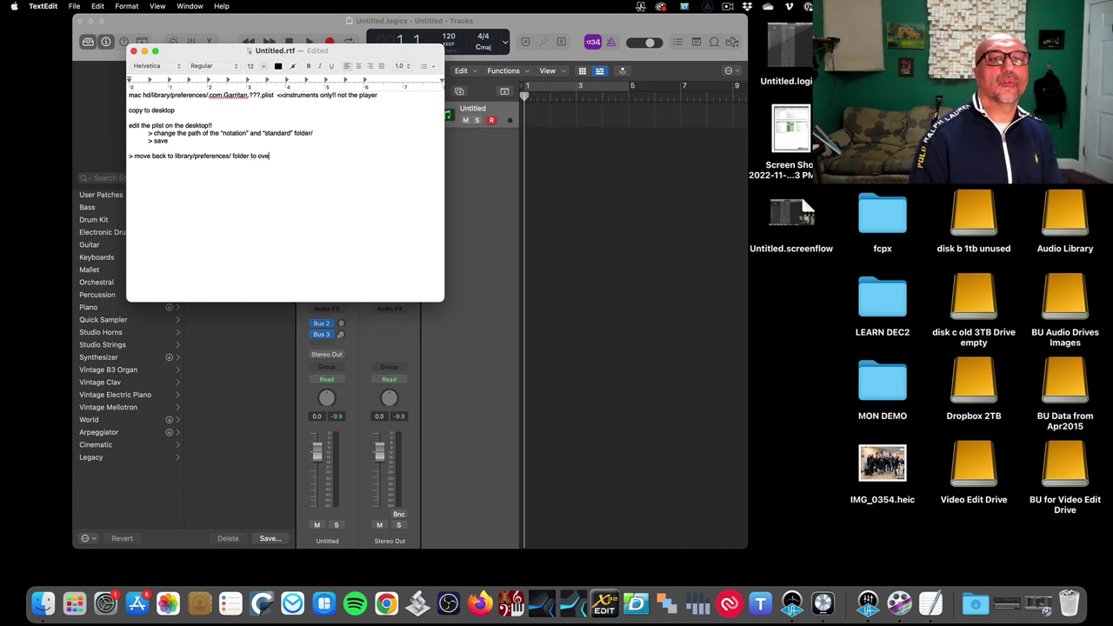
pyautogui.write('rwrite  > rebootr computer')
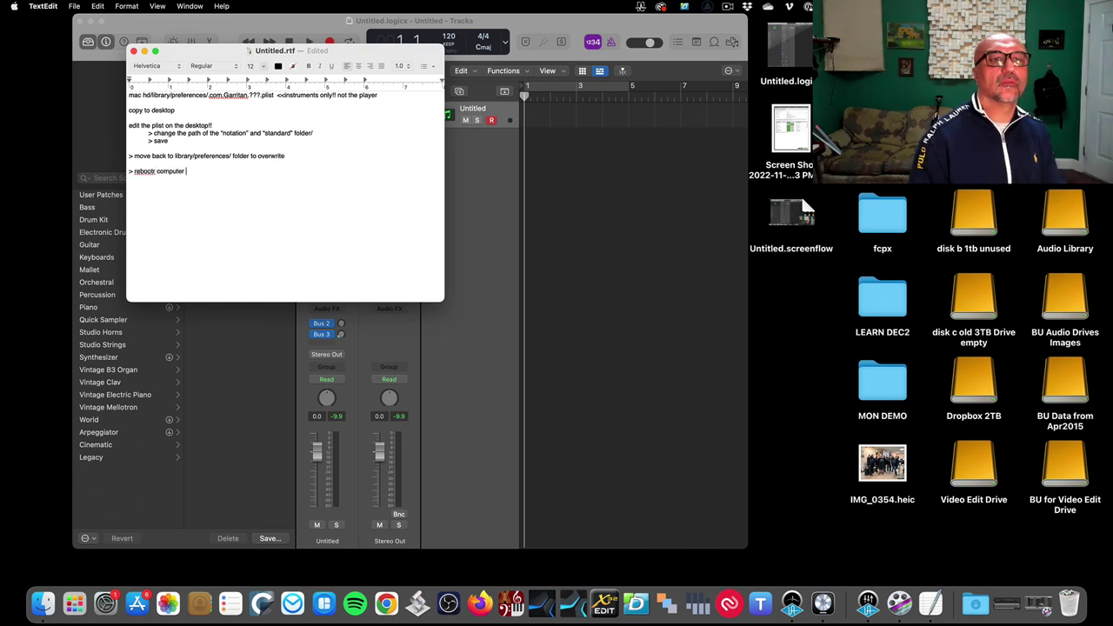